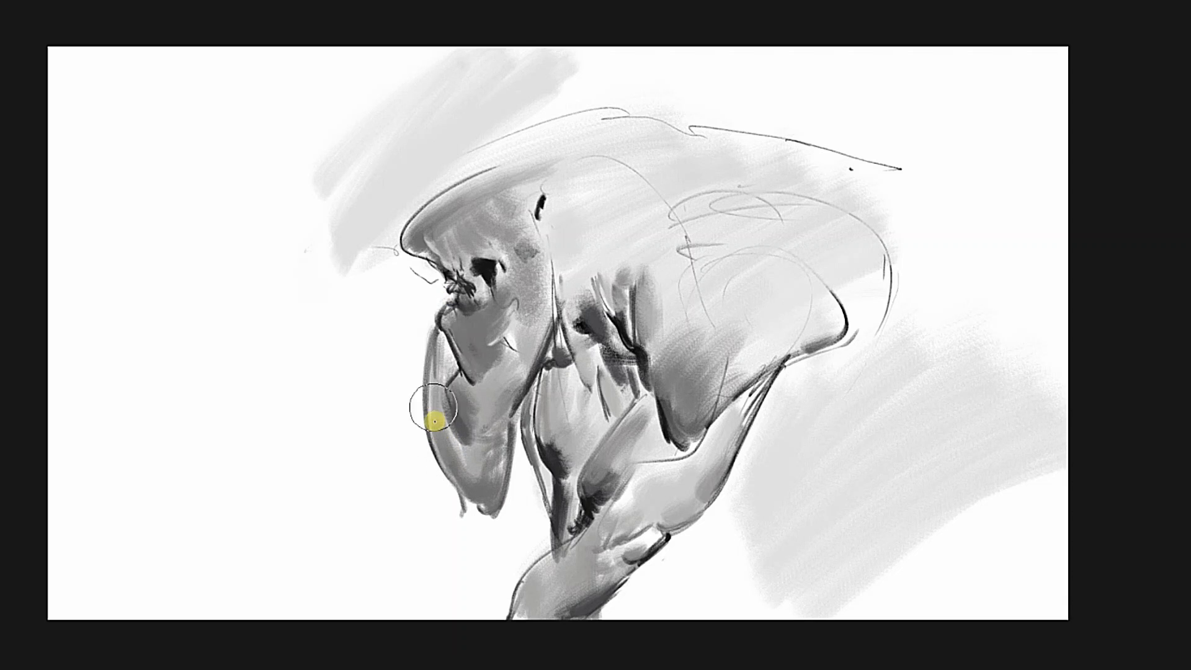
Check the drawing in mirrored view, darken the creature's lower cheek and rework the tones around its eye.
{"action": "key", "text": "m"}
{"action": "key", "text": "m"}
{"action": "left_click_drag", "start_coordinate": [539, 371], "coordinate": [498, 364]}
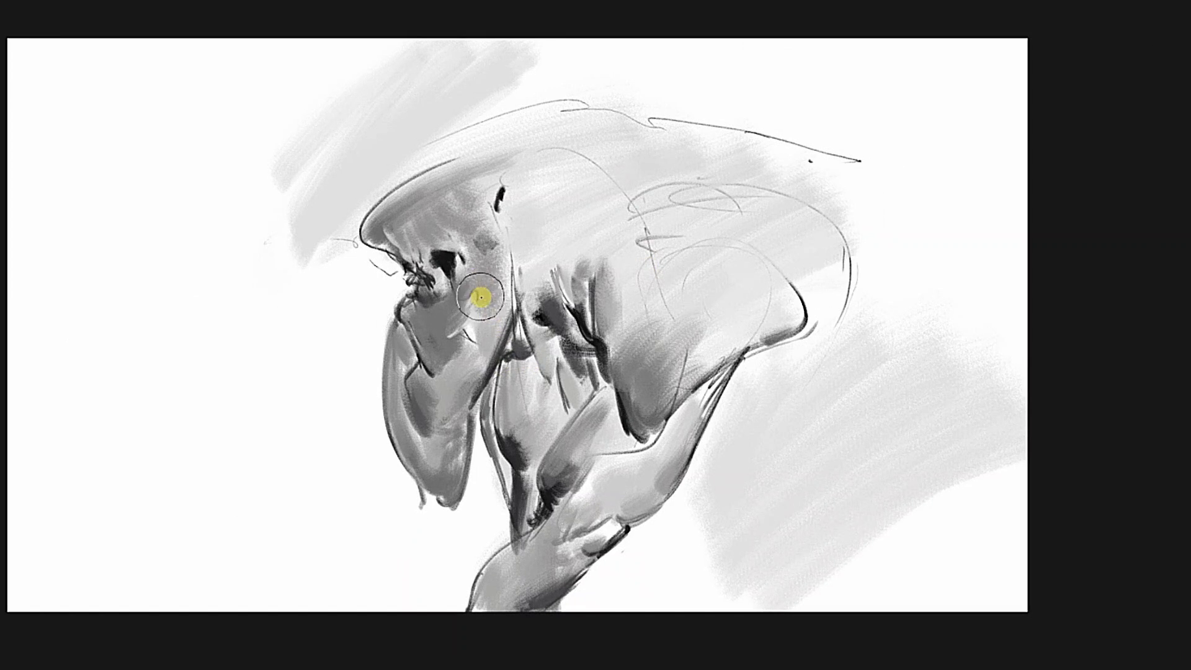
{"action": "mouse_move", "coordinate": [481, 298]}
{"action": "left_mouse_down"}
{"action": "mouse_move", "coordinate": [457, 406]}
{"action": "mouse_move", "coordinate": [430, 372]}
{"action": "mouse_move", "coordinate": [484, 355]}
{"action": "mouse_move", "coordinate": [464, 273]}
{"action": "mouse_move", "coordinate": [452, 245]}
{"action": "mouse_move", "coordinate": [440, 264]}
{"action": "mouse_move", "coordinate": [409, 268]}
{"action": "mouse_move", "coordinate": [394, 234]}
{"action": "left_mouse_up"}
{"action": "left_click", "coordinate": [413, 267], "text": "alt"}
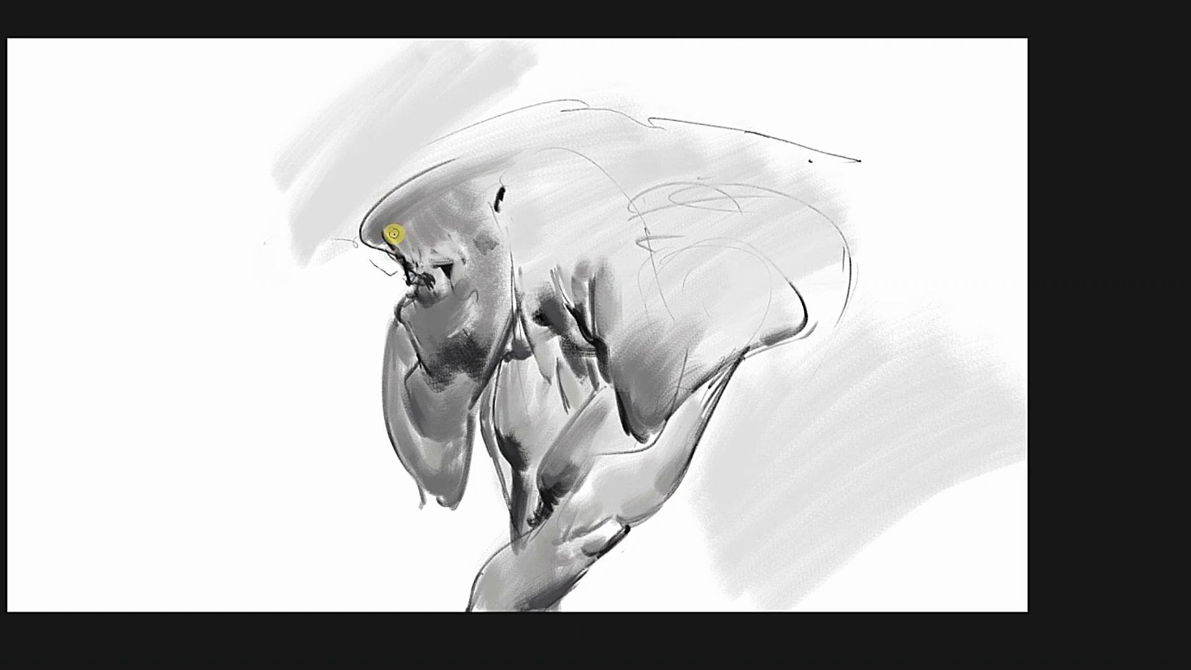
Extend the head into a long rounded crest and shade it mid-grey, with darker accents at its back end and underside.
{"action": "left_click", "coordinate": [523, 178], "text": "alt"}
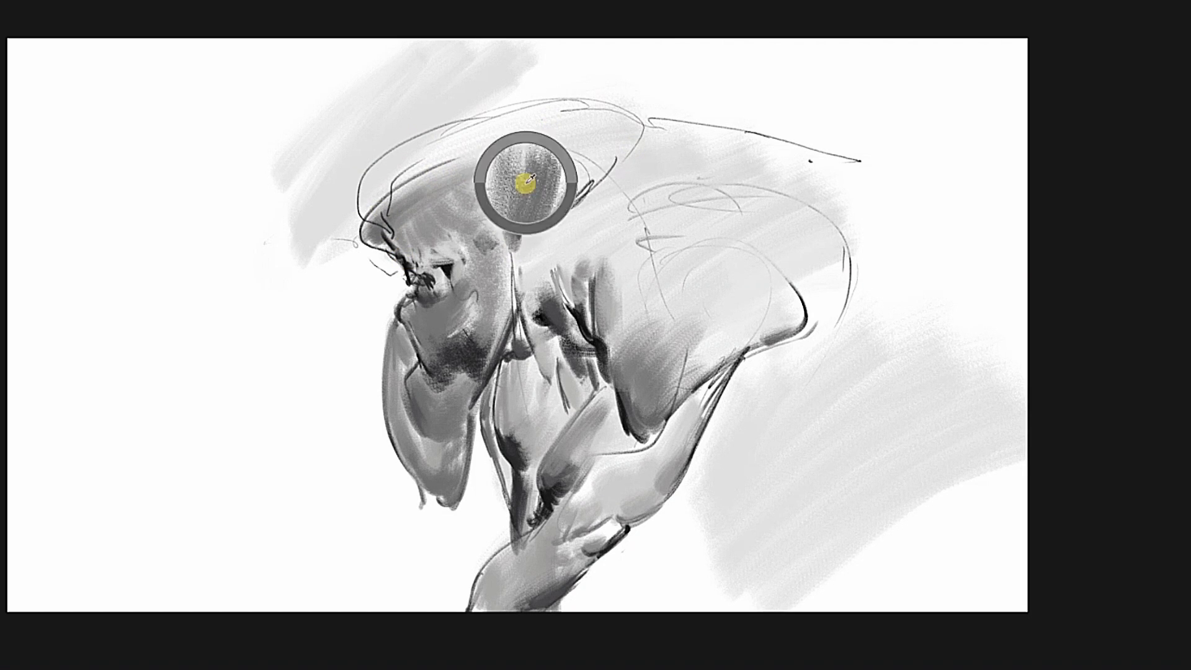
{"action": "mouse_move", "coordinate": [523, 178]}
{"action": "left_mouse_down"}
{"action": "mouse_move", "coordinate": [586, 114]}
{"action": "mouse_move", "coordinate": [398, 214]}
{"action": "mouse_move", "coordinate": [585, 139]}
{"action": "mouse_move", "coordinate": [373, 209]}
{"action": "left_mouse_up"}
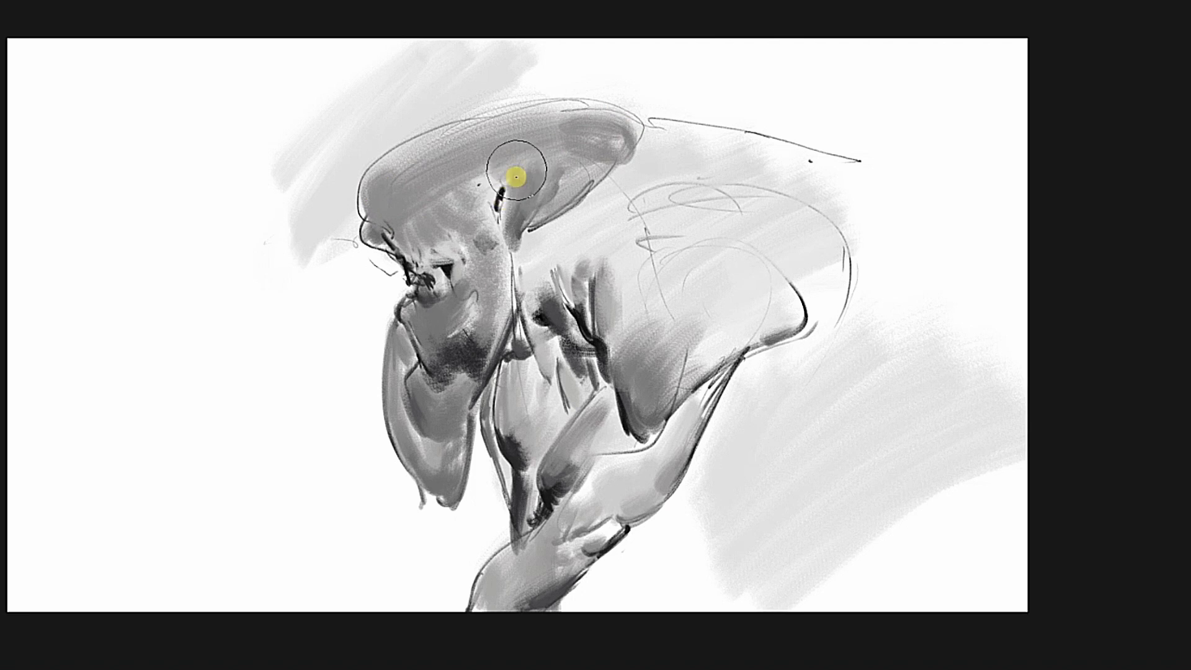
{"action": "left_click", "coordinate": [497, 193], "text": "alt"}
{"action": "mouse_move", "coordinate": [508, 189]}
{"action": "left_mouse_down"}
{"action": "mouse_move", "coordinate": [545, 189]}
{"action": "mouse_move", "coordinate": [519, 234]}
{"action": "mouse_move", "coordinate": [581, 165]}
{"action": "left_mouse_up"}
{"action": "left_click", "coordinate": [521, 240], "text": "alt"}
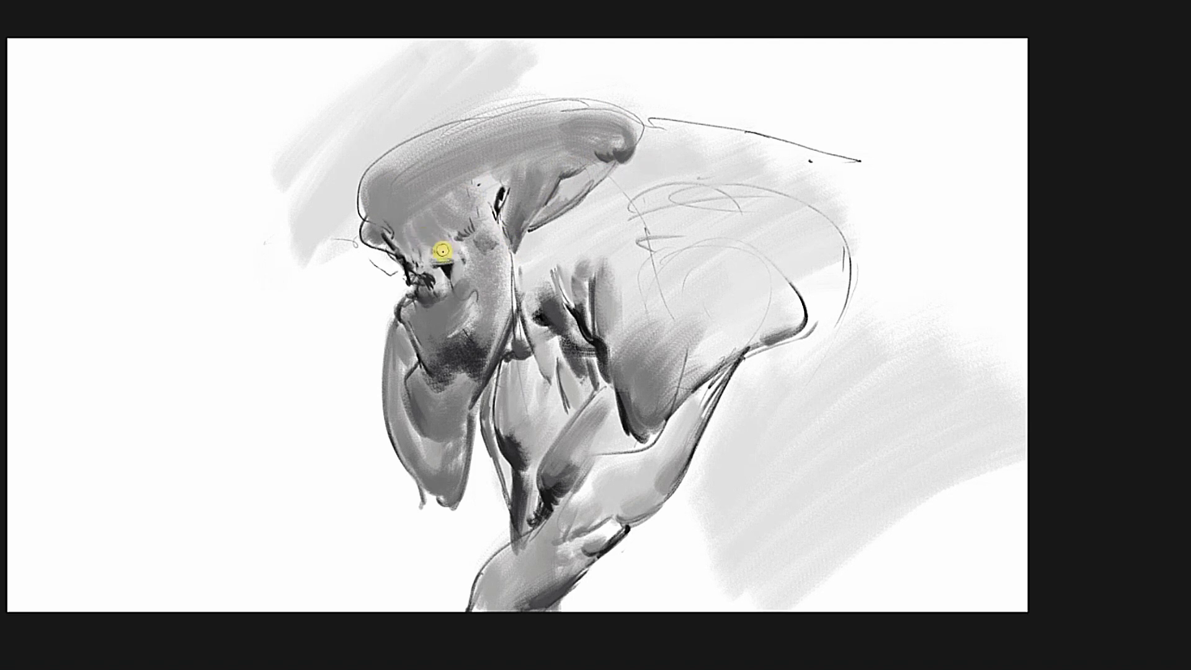
Refine the shading of the eye, brow and snout, and check the face in mirrored view.
{"action": "left_click", "coordinate": [428, 292], "text": "alt"}
{"action": "mouse_move", "coordinate": [394, 237]}
{"action": "left_mouse_down"}
{"action": "mouse_move", "coordinate": [428, 292]}
{"action": "mouse_move", "coordinate": [428, 267]}
{"action": "mouse_move", "coordinate": [442, 287]}
{"action": "mouse_move", "coordinate": [454, 268]}
{"action": "mouse_move", "coordinate": [441, 266]}
{"action": "mouse_move", "coordinate": [448, 273]}
{"action": "mouse_move", "coordinate": [488, 201]}
{"action": "mouse_move", "coordinate": [489, 268]}
{"action": "left_mouse_up"}
{"action": "left_click", "coordinate": [428, 277], "text": "alt"}
{"action": "left_click", "coordinate": [444, 269], "text": "alt"}
{"action": "key", "text": "m"}
{"action": "key", "text": "m"}
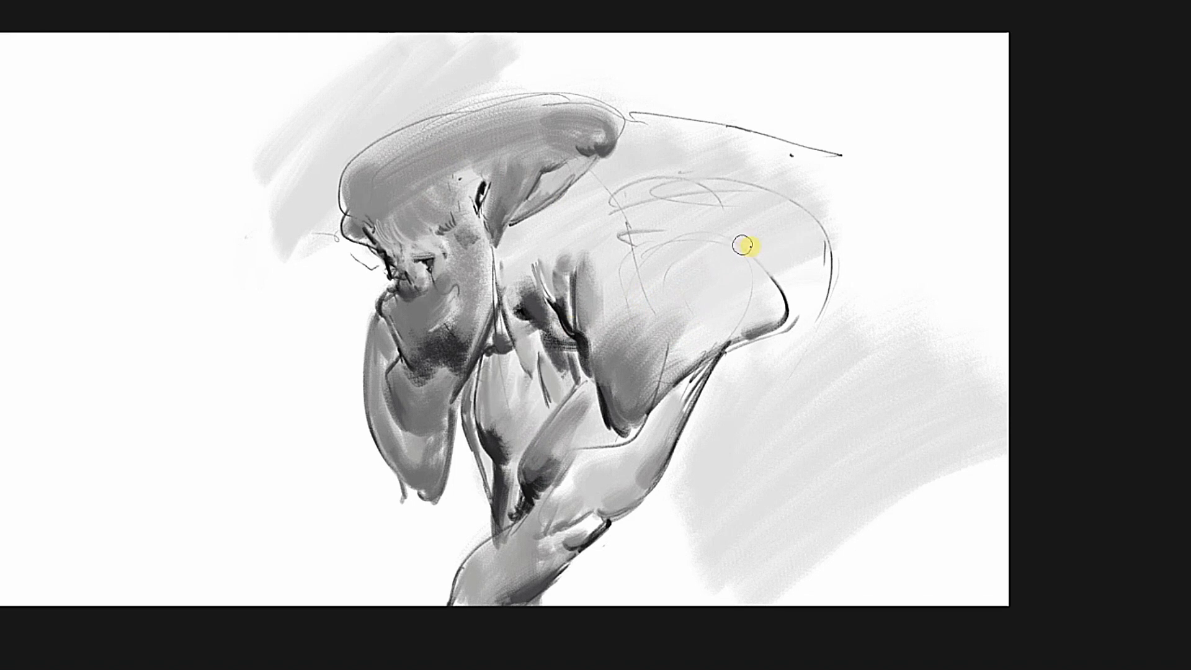
Draw a rear limb hanging behind the raised arm, shade it grey and join it to the back with a rounded contour.
{"action": "left_click", "coordinate": [775, 268], "text": "alt"}
{"action": "left_click_drag", "start_coordinate": [763, 257], "coordinate": [779, 274]}
{"action": "mouse_move", "coordinate": [806, 338]}
{"action": "left_mouse_down"}
{"action": "mouse_move", "coordinate": [717, 486]}
{"action": "mouse_move", "coordinate": [634, 546]}
{"action": "left_mouse_up"}
{"action": "left_click", "coordinate": [495, 439], "text": "alt"}
{"action": "mouse_move", "coordinate": [713, 482]}
{"action": "left_mouse_down"}
{"action": "mouse_move", "coordinate": [684, 534]}
{"action": "mouse_move", "coordinate": [651, 532]}
{"action": "mouse_move", "coordinate": [806, 324]}
{"action": "mouse_move", "coordinate": [796, 287]}
{"action": "mouse_move", "coordinate": [811, 264]}
{"action": "mouse_move", "coordinate": [806, 273]}
{"action": "left_mouse_up"}
{"action": "left_click", "coordinate": [787, 305], "text": "ctrl"}
{"action": "mouse_move", "coordinate": [795, 322]}
{"action": "left_mouse_down"}
{"action": "mouse_move", "coordinate": [739, 349]}
{"action": "mouse_move", "coordinate": [801, 317]}
{"action": "mouse_move", "coordinate": [768, 364]}
{"action": "mouse_move", "coordinate": [720, 375]}
{"action": "mouse_move", "coordinate": [769, 313]}
{"action": "mouse_move", "coordinate": [753, 347]}
{"action": "mouse_move", "coordinate": [790, 333]}
{"action": "mouse_move", "coordinate": [778, 343]}
{"action": "mouse_move", "coordinate": [800, 311]}
{"action": "mouse_move", "coordinate": [802, 324]}
{"action": "mouse_move", "coordinate": [729, 345]}
{"action": "left_mouse_up"}
{"action": "left_click", "coordinate": [724, 345], "text": "ctrl"}
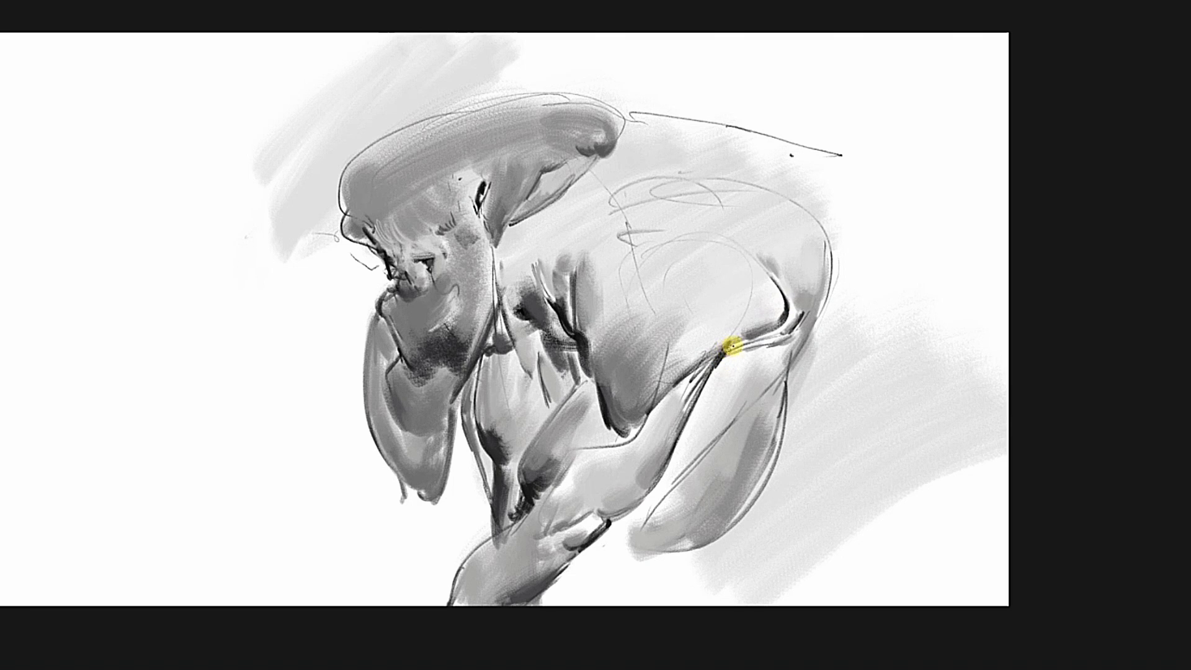
Outline the front edge of the large shoulder, shade its rounded form and darken its lower corner.
{"action": "left_click", "coordinate": [615, 261], "text": "alt"}
{"action": "left_click", "coordinate": [607, 291], "text": "alt"}
{"action": "mouse_move", "coordinate": [608, 259]}
{"action": "left_mouse_down"}
{"action": "mouse_move", "coordinate": [608, 304]}
{"action": "mouse_move", "coordinate": [625, 279]}
{"action": "mouse_move", "coordinate": [609, 345]}
{"action": "mouse_move", "coordinate": [628, 301]}
{"action": "mouse_move", "coordinate": [666, 285]}
{"action": "mouse_move", "coordinate": [718, 302]}
{"action": "mouse_move", "coordinate": [758, 288]}
{"action": "left_mouse_up"}
{"action": "left_click", "coordinate": [607, 403], "text": "alt"}
{"action": "left_click", "coordinate": [597, 390], "text": "alt"}
{"action": "left_click", "coordinate": [605, 400], "text": "alt"}
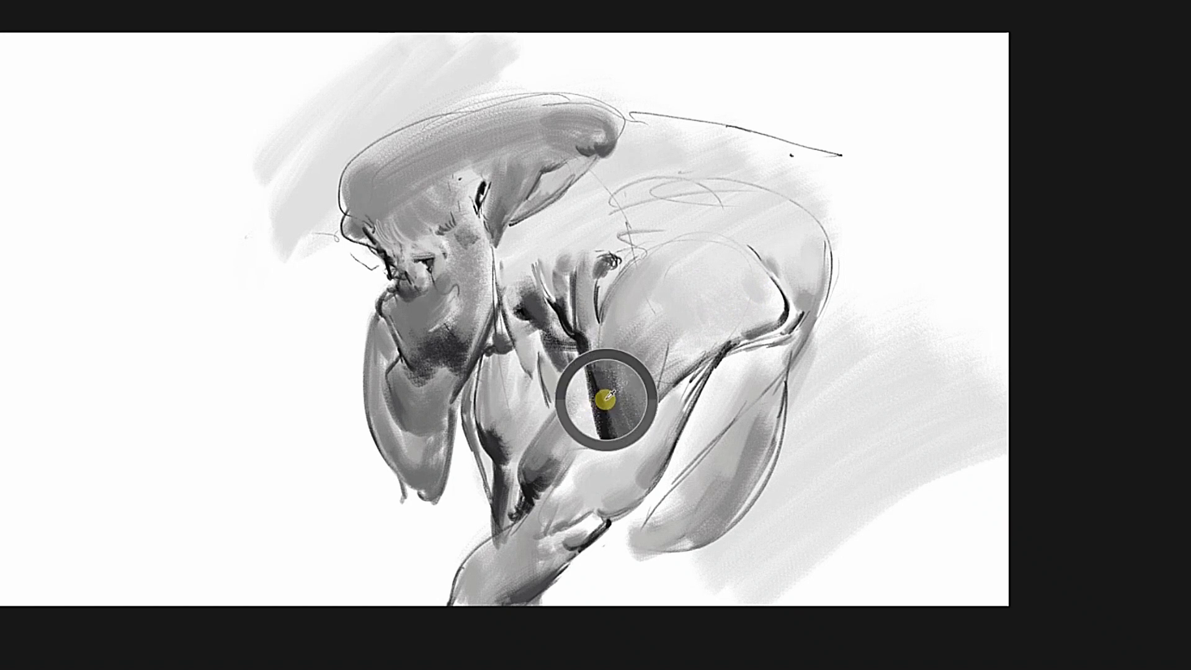
{"action": "mouse_move", "coordinate": [614, 423]}
{"action": "left_mouse_down"}
{"action": "mouse_move", "coordinate": [606, 397]}
{"action": "mouse_move", "coordinate": [638, 419]}
{"action": "mouse_move", "coordinate": [637, 391]}
{"action": "left_mouse_up"}
Tidy the edges of the snout and hanging jaw, and darken the forehead and crest with sampled greys.
{"action": "key", "text": "["}
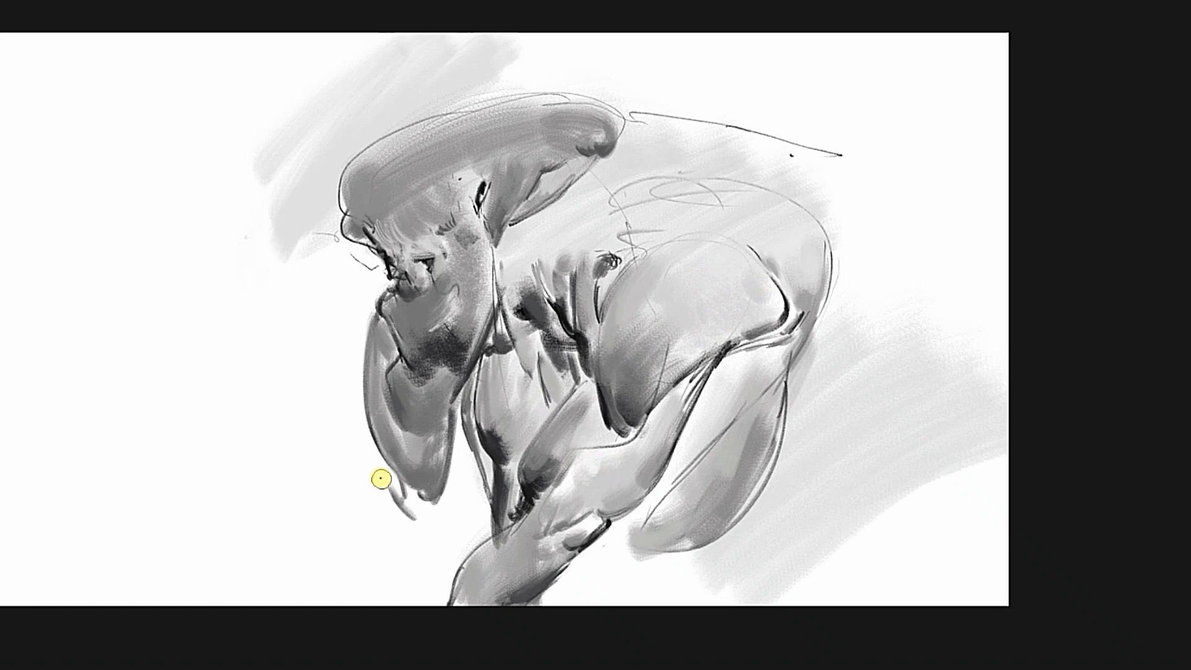
{"action": "left_click_drag", "start_coordinate": [343, 240], "coordinate": [359, 245]}
{"action": "left_click", "coordinate": [374, 243], "text": "alt"}
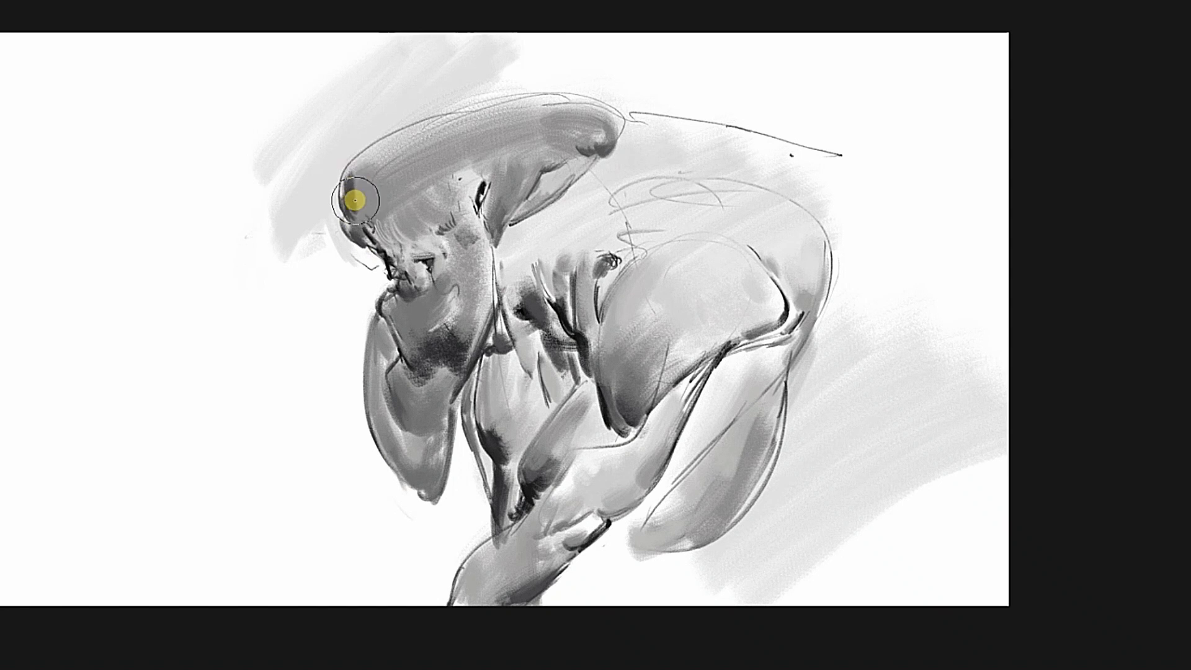
{"action": "mouse_move", "coordinate": [354, 200]}
{"action": "left_mouse_down"}
{"action": "mouse_move", "coordinate": [392, 166]}
{"action": "mouse_move", "coordinate": [427, 231]}
{"action": "mouse_move", "coordinate": [389, 212]}
{"action": "mouse_move", "coordinate": [427, 197]}
{"action": "mouse_move", "coordinate": [409, 187]}
{"action": "mouse_move", "coordinate": [482, 128]}
{"action": "mouse_move", "coordinate": [372, 242]}
{"action": "mouse_move", "coordinate": [386, 233]}
{"action": "mouse_move", "coordinate": [361, 205]}
{"action": "mouse_move", "coordinate": [418, 204]}
{"action": "mouse_move", "coordinate": [456, 165]}
{"action": "left_mouse_up"}
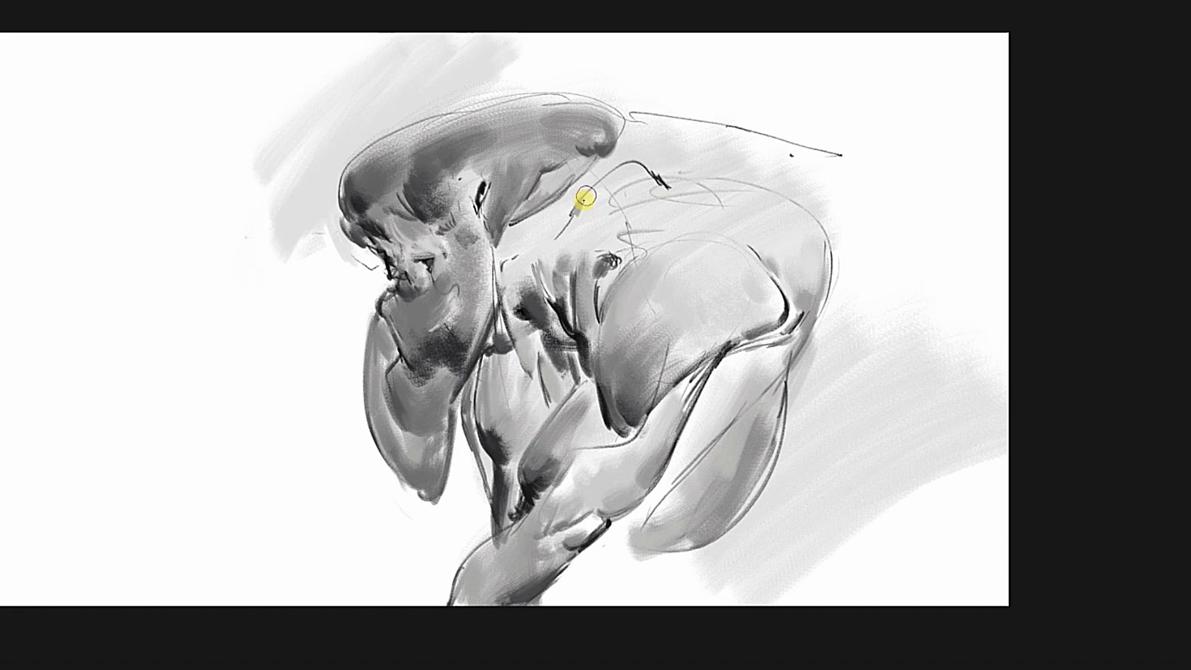
Shade the upper back behind the head, darken the inside of the rear limb and check the mirrored view.
{"action": "mouse_move", "coordinate": [629, 170]}
{"action": "left_mouse_down"}
{"action": "mouse_move", "coordinate": [709, 220]}
{"action": "mouse_move", "coordinate": [613, 225]}
{"action": "mouse_move", "coordinate": [723, 216]}
{"action": "left_mouse_up"}
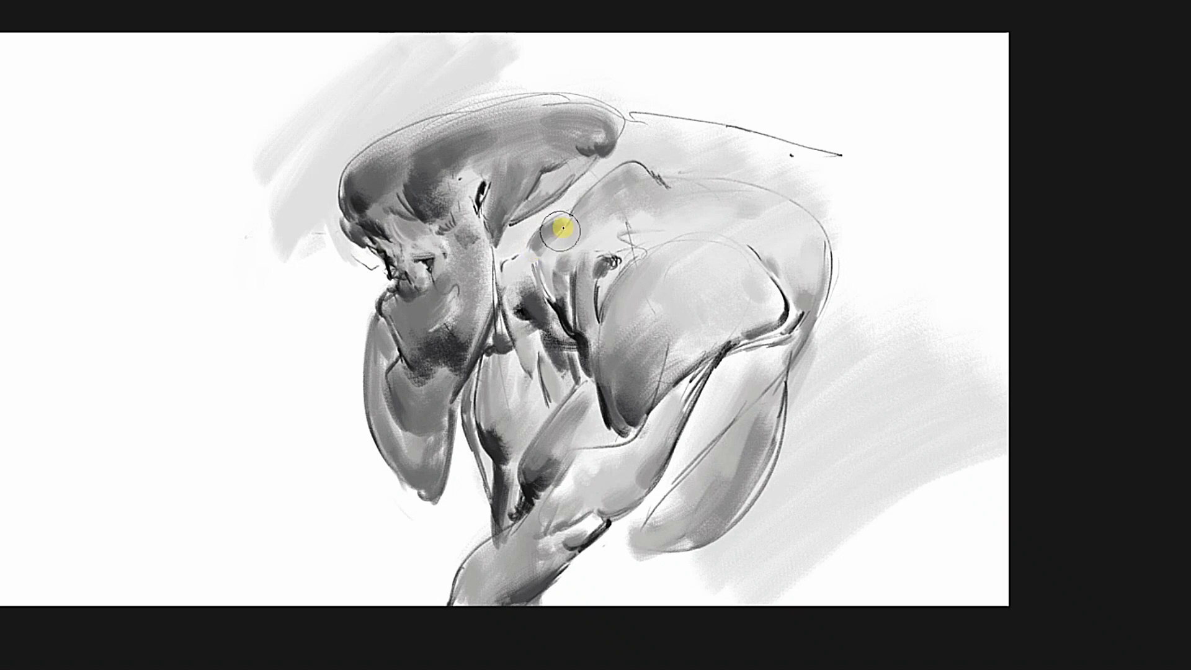
{"action": "mouse_move", "coordinate": [696, 406]}
{"action": "left_mouse_down"}
{"action": "mouse_move", "coordinate": [717, 371]}
{"action": "mouse_move", "coordinate": [704, 484]}
{"action": "left_mouse_up"}
{"action": "left_click_drag", "start_coordinate": [712, 124], "coordinate": [832, 159]}
{"action": "key", "text": "m"}
{"action": "key", "text": "m"}
{"action": "left_click_drag", "start_coordinate": [904, 210], "coordinate": [893, 220]}
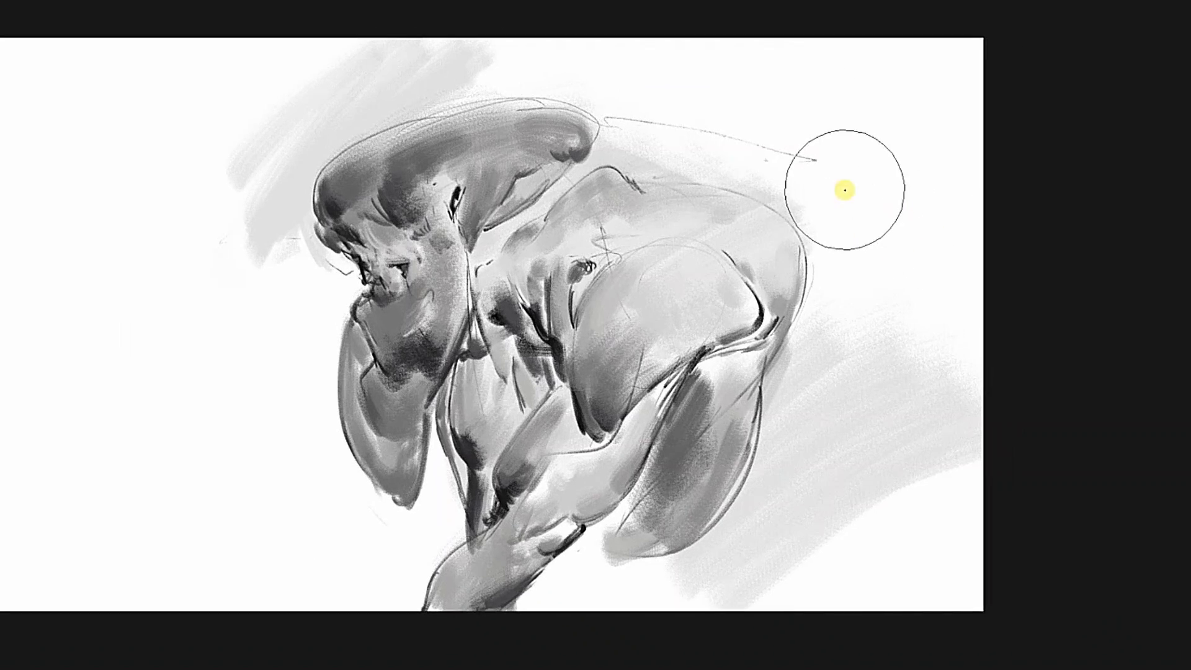
{"action": "key", "text": "e"}
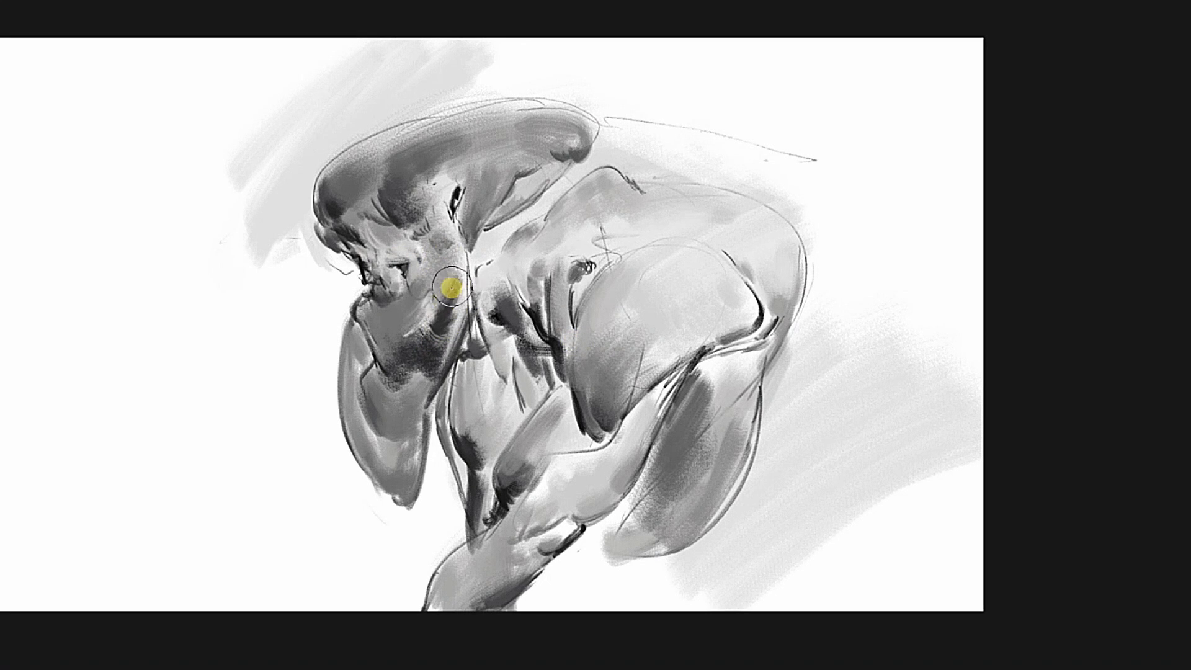
Darken the folds of the neck and chest, and add a row of ridges along the neck beneath the crest.
{"action": "left_click_drag", "start_coordinate": [451, 288], "coordinate": [470, 322]}
{"action": "left_click", "coordinate": [568, 301], "text": "alt"}
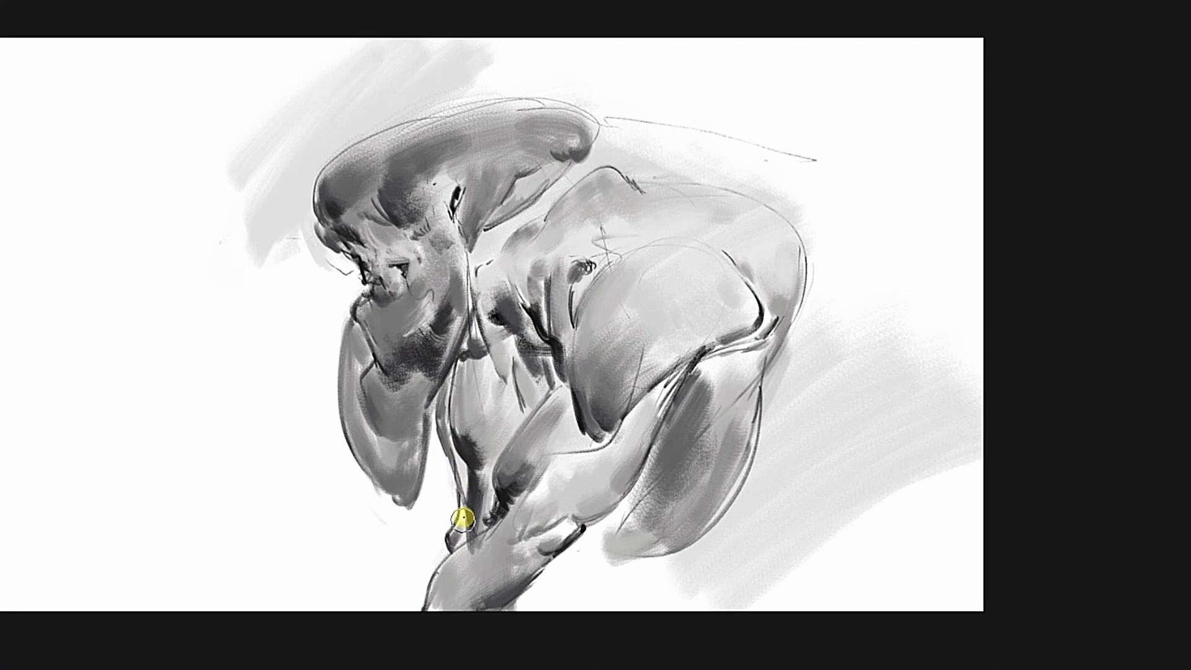
{"action": "left_click_drag", "start_coordinate": [462, 475], "coordinate": [372, 481]}
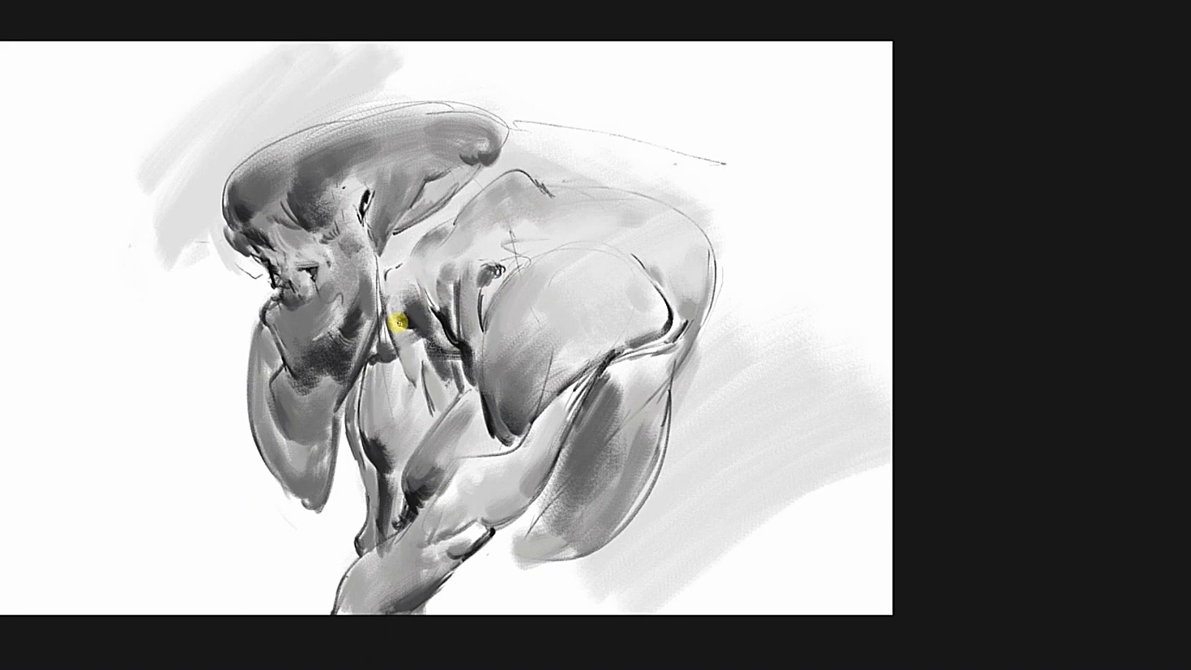
{"action": "left_click", "coordinate": [403, 358], "text": "alt"}
{"action": "mouse_move", "coordinate": [436, 353]}
{"action": "left_mouse_down"}
{"action": "mouse_move", "coordinate": [433, 401]}
{"action": "mouse_move", "coordinate": [405, 343]}
{"action": "left_mouse_up"}
{"action": "left_click", "coordinate": [434, 391], "text": "alt"}
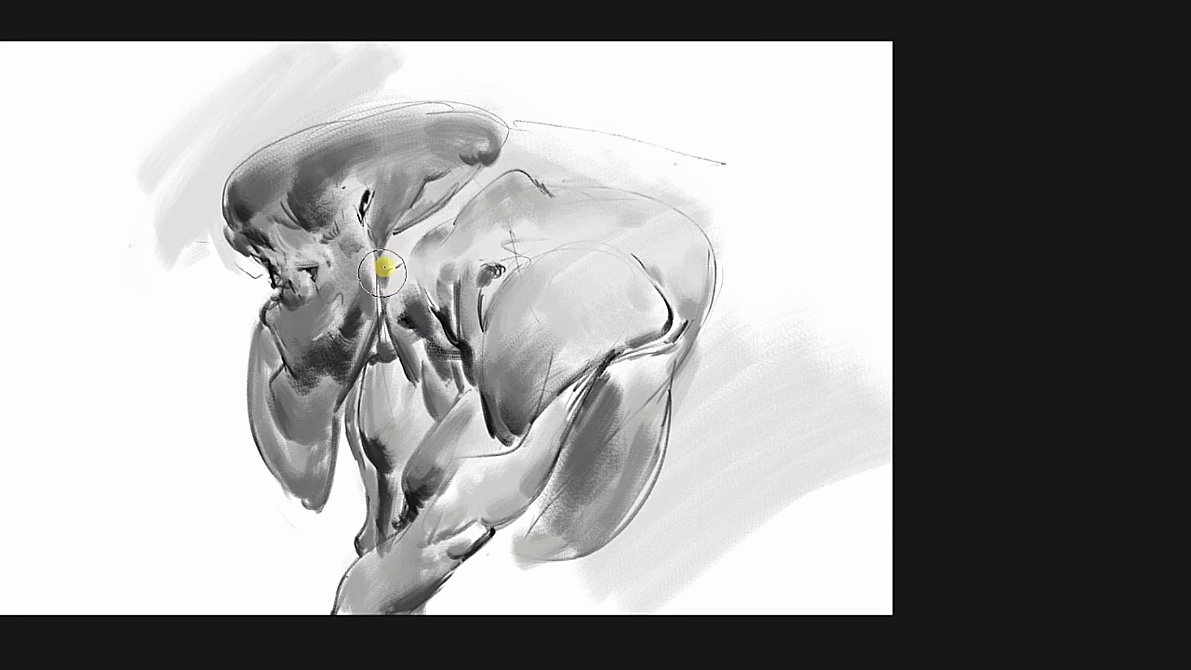
{"action": "left_click", "coordinate": [361, 201], "text": "alt"}
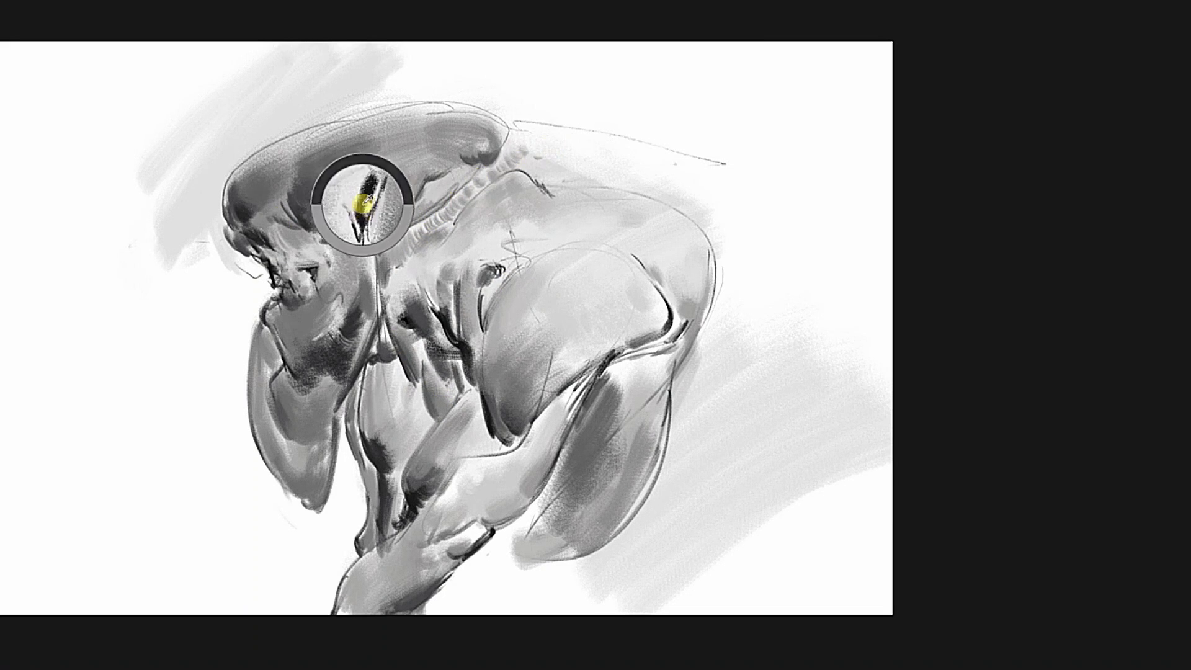
Sample dark greys from the cheek and deepen the shading of the hanging jaw down to its tip.
{"action": "left_click", "coordinate": [290, 370], "text": "alt"}
{"action": "left_click", "coordinate": [297, 367], "text": "alt"}
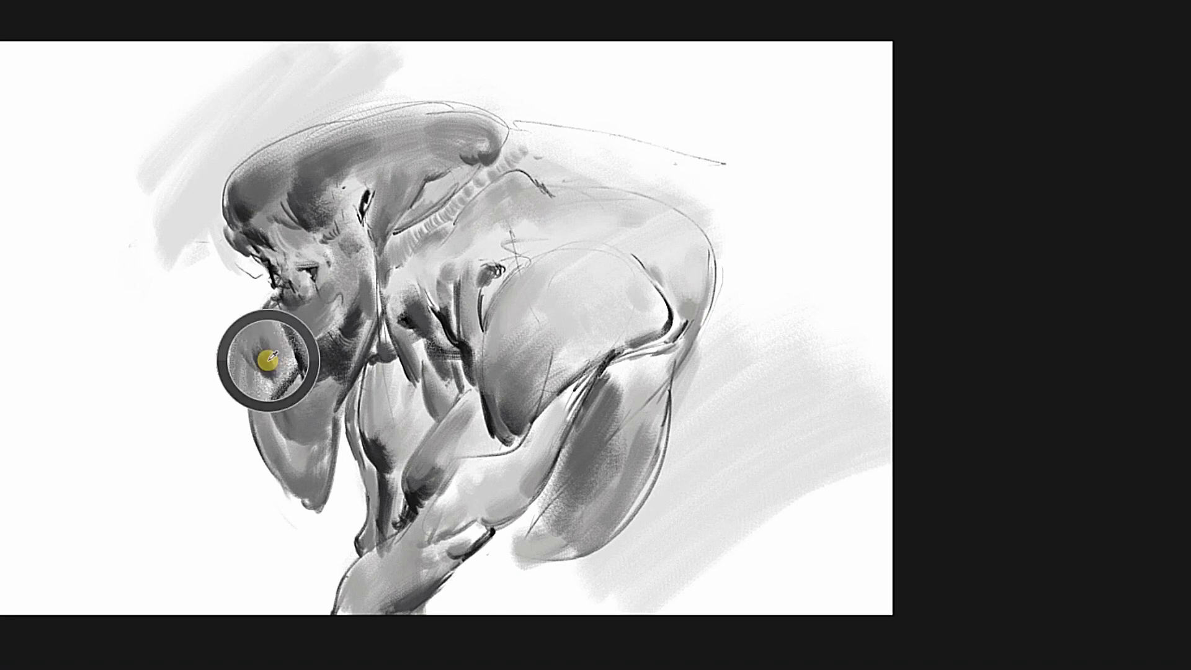
{"action": "mouse_move", "coordinate": [266, 361]}
{"action": "left_mouse_down"}
{"action": "mouse_move", "coordinate": [270, 454]}
{"action": "mouse_move", "coordinate": [263, 352]}
{"action": "mouse_move", "coordinate": [301, 422]}
{"action": "left_mouse_up"}
{"action": "left_click_drag", "start_coordinate": [310, 481], "coordinate": [309, 496]}
{"action": "left_click_drag", "start_coordinate": [323, 453], "coordinate": [313, 505]}
Add dark accents along the cheek and neck edge, and fade the stray contour line behind the creature's back.
{"action": "left_click", "coordinate": [334, 284], "text": "alt"}
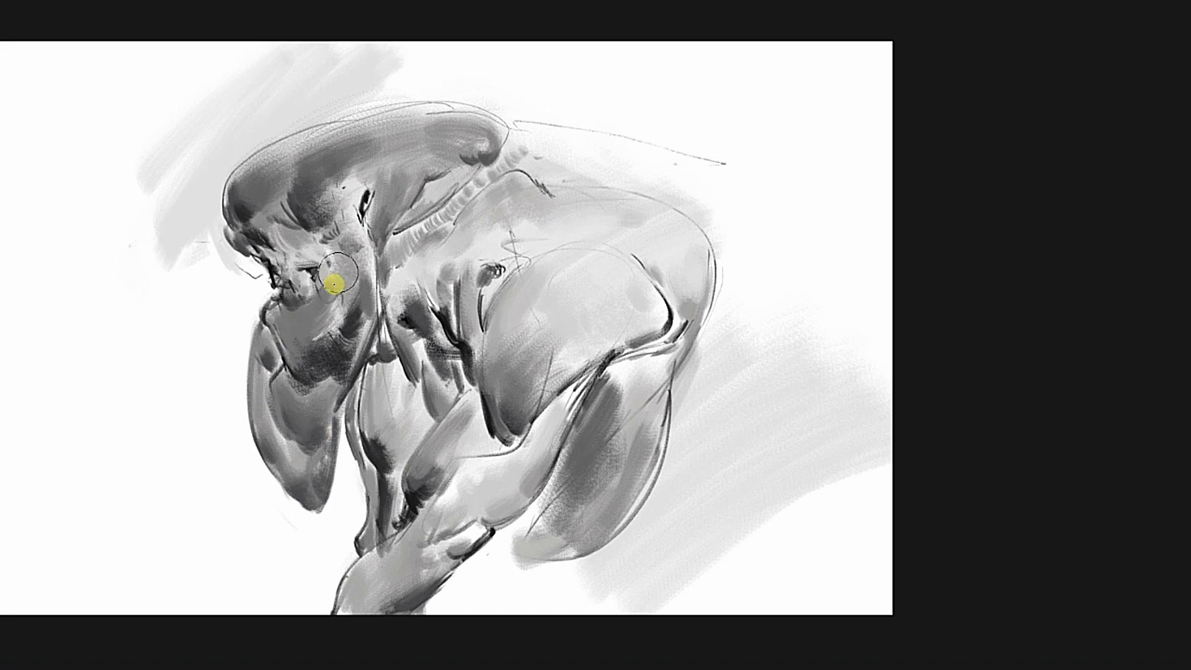
{"action": "left_click", "coordinate": [371, 257], "text": "alt"}
{"action": "left_click_drag", "start_coordinate": [374, 272], "coordinate": [379, 304]}
{"action": "left_click", "coordinate": [729, 39], "text": "alt"}
{"action": "left_click_drag", "start_coordinate": [577, 131], "coordinate": [713, 156]}
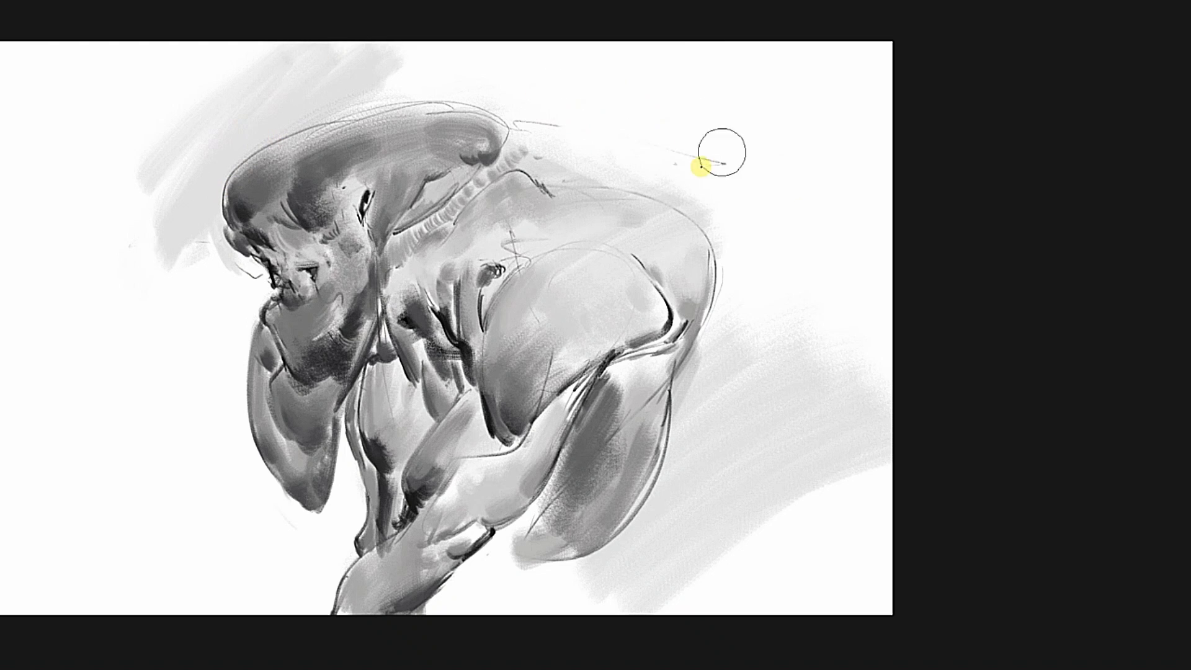
Add banded shading across the raised forearm down to the lower arm, and fill the rear limb with darker grey.
{"action": "left_click", "coordinate": [449, 477], "text": "alt"}
{"action": "left_click_drag", "start_coordinate": [462, 476], "coordinate": [535, 487]}
{"action": "left_click_drag", "start_coordinate": [475, 471], "coordinate": [487, 494]}
{"action": "left_click_drag", "start_coordinate": [444, 539], "coordinate": [431, 567]}
{"action": "left_click_drag", "start_coordinate": [366, 573], "coordinate": [391, 603]}
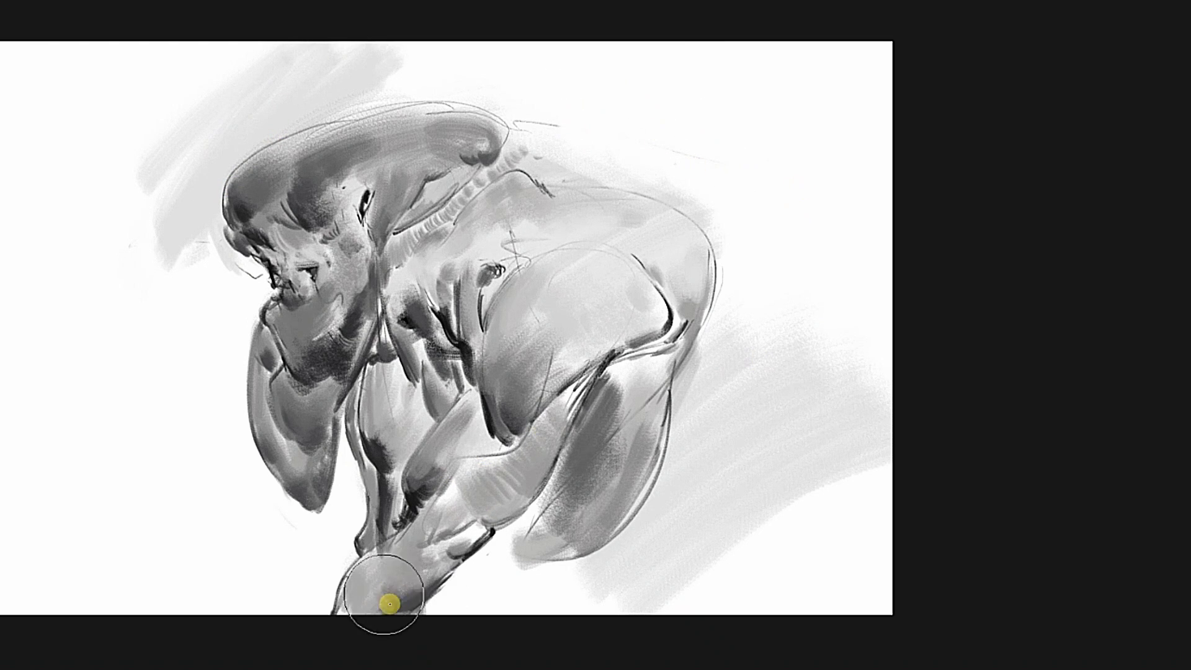
{"action": "left_click_drag", "start_coordinate": [397, 561], "coordinate": [417, 583]}
{"action": "left_click_drag", "start_coordinate": [616, 482], "coordinate": [531, 545]}
Blend grey tones over the upper chest and front of the shoulder, and check the drawing in mirrored view.
{"action": "left_click", "coordinate": [417, 287], "text": "alt"}
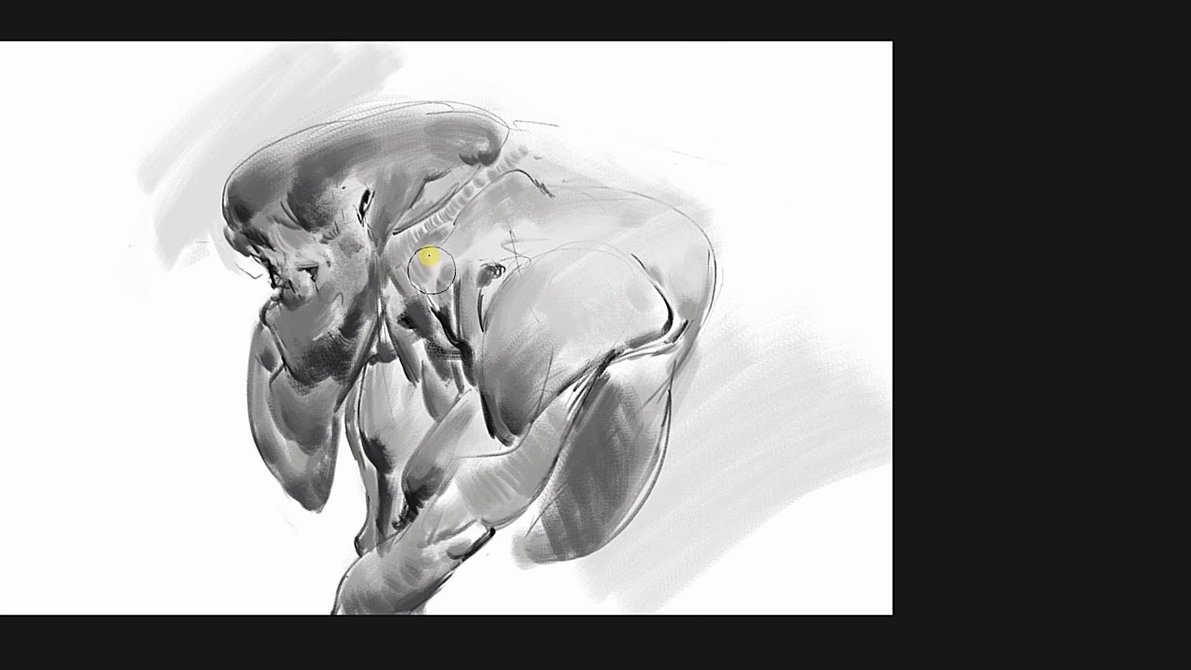
{"action": "mouse_move", "coordinate": [425, 258]}
{"action": "left_mouse_down"}
{"action": "mouse_move", "coordinate": [537, 226]}
{"action": "mouse_move", "coordinate": [489, 297]}
{"action": "left_mouse_up"}
{"action": "key", "text": "m"}
{"action": "key", "text": "m"}
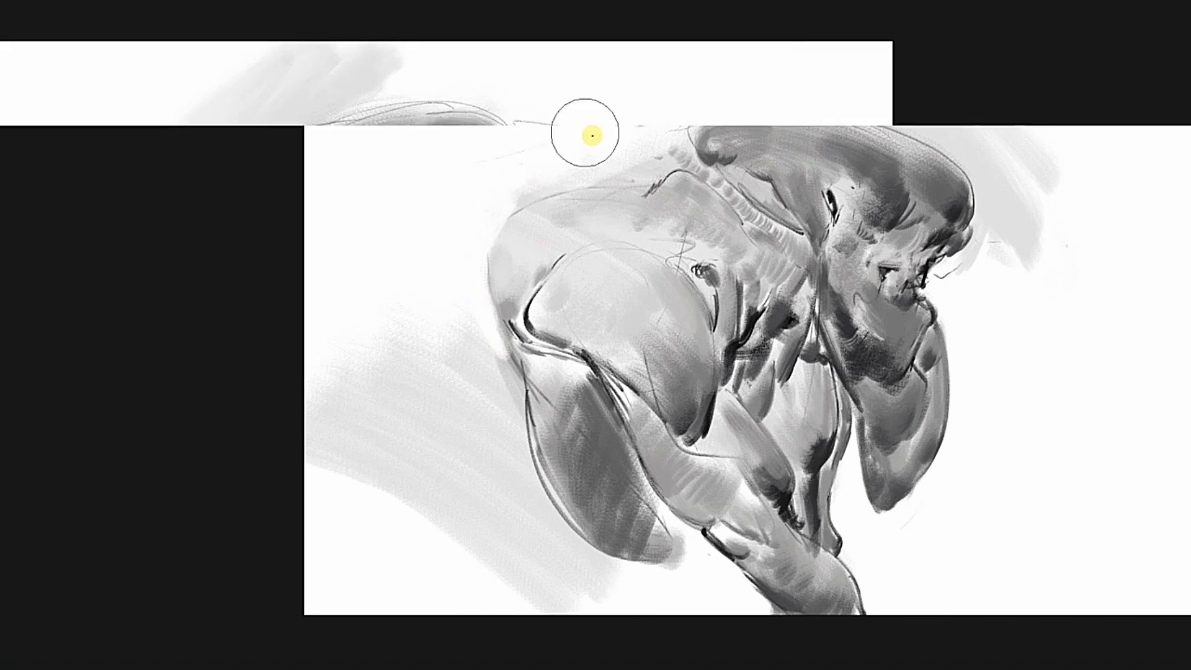
{"action": "left_click_drag", "start_coordinate": [590, 134], "coordinate": [618, 120]}
Darken the cheek and define the mouth area, soften the surrounding tones with a larger brush, and save the drawing.
{"action": "left_click_drag", "start_coordinate": [313, 249], "coordinate": [315, 254]}
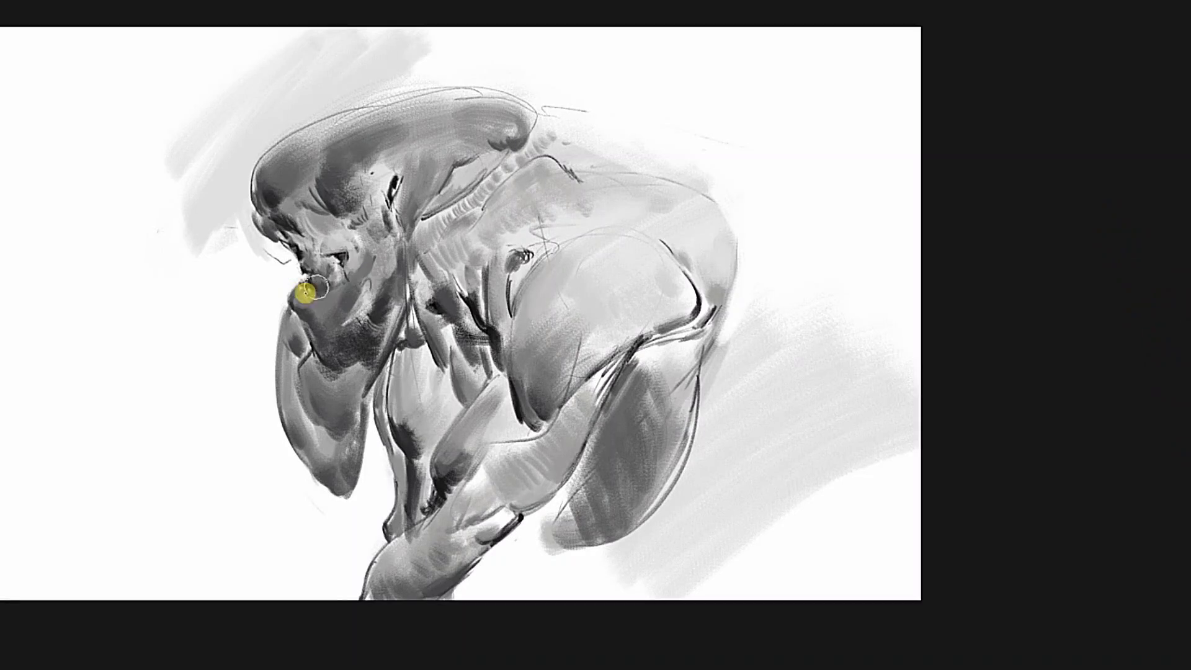
{"action": "left_click", "coordinate": [378, 312], "text": "alt"}
{"action": "left_click_drag", "start_coordinate": [368, 300], "coordinate": [384, 270]}
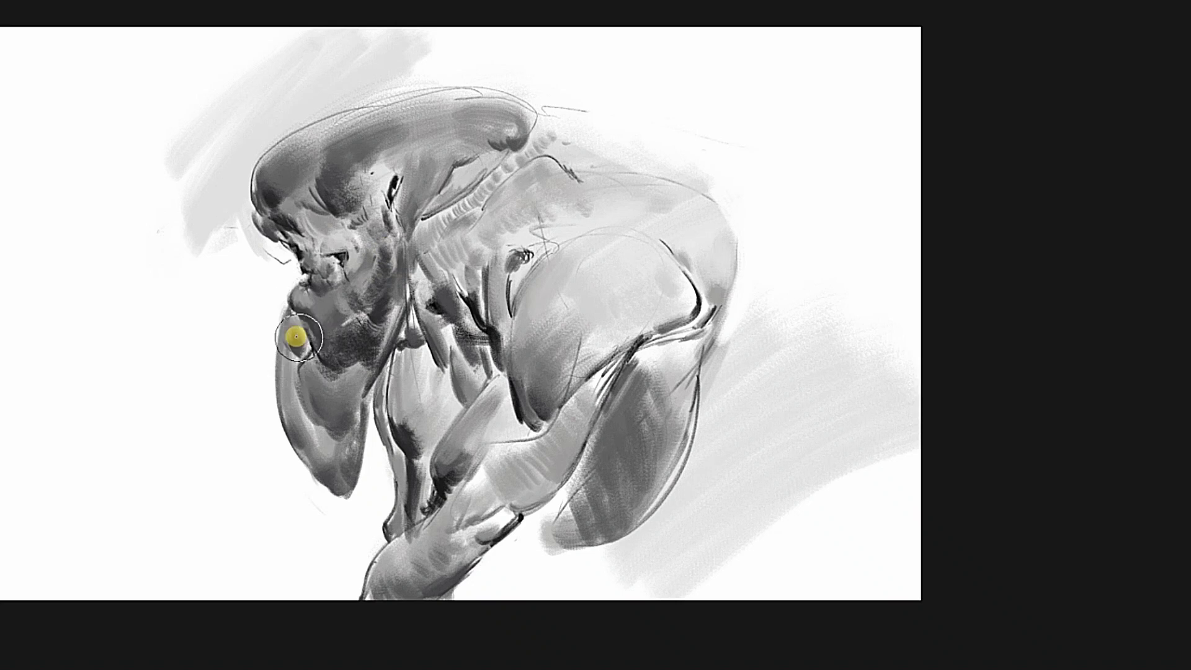
{"action": "left_click_drag", "start_coordinate": [296, 337], "coordinate": [276, 265]}
{"action": "key", "text": "]"}
{"action": "mouse_move", "coordinate": [568, 191]}
{"action": "left_mouse_down"}
{"action": "mouse_move", "coordinate": [757, 205]}
{"action": "mouse_move", "coordinate": [749, 197]}
{"action": "left_mouse_up"}
{"action": "key", "text": "ctrl+s"}
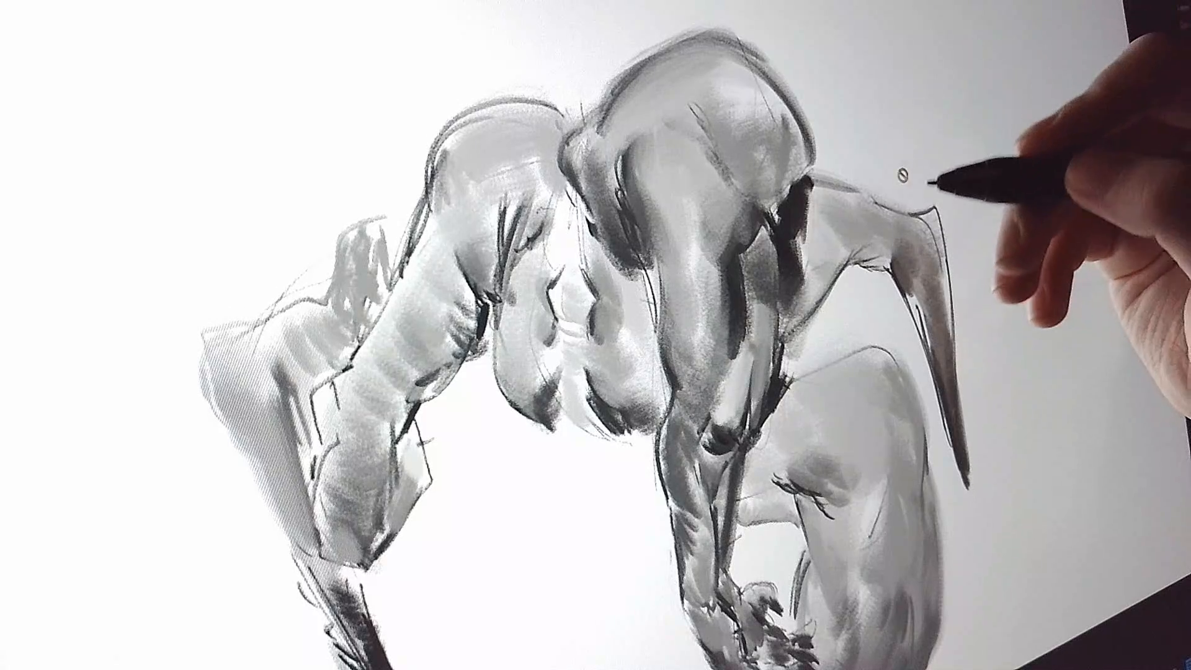
{"action": "left_click_drag", "start_coordinate": [893, 197], "coordinate": [930, 206]}
{"action": "left_click_drag", "start_coordinate": [881, 372], "coordinate": [852, 171]}
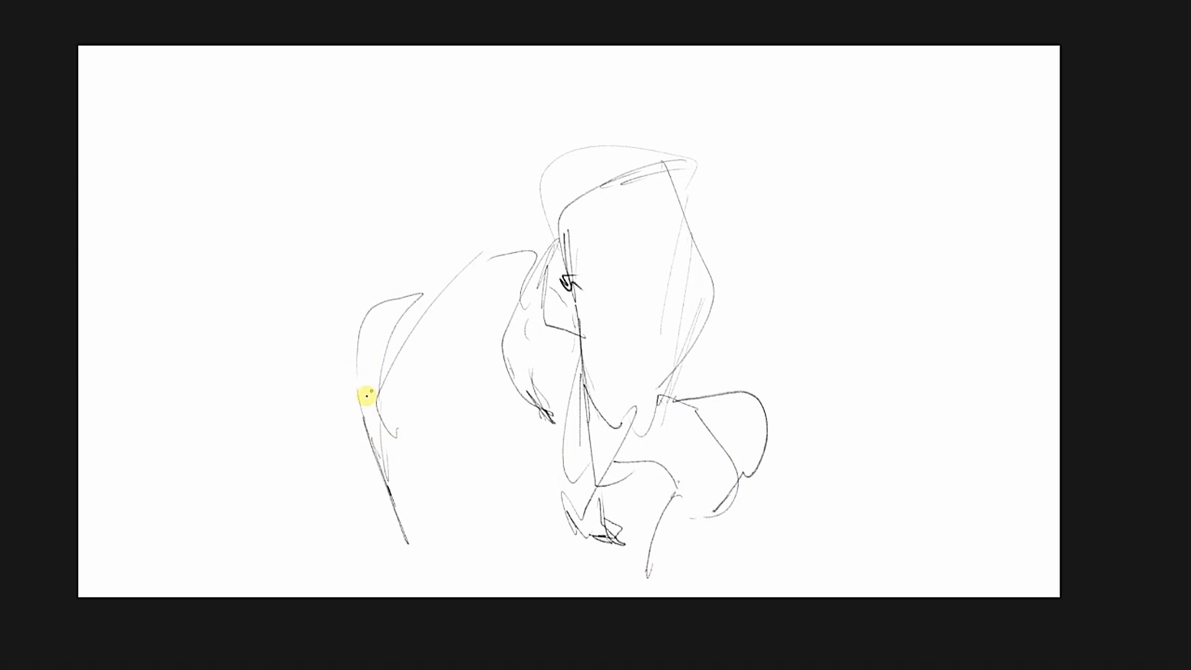
Darken the first foreleg's claw on the new line sketch and block in its arm and body with broad grey strokes.
{"action": "left_click_drag", "start_coordinate": [367, 396], "coordinate": [406, 535]}
{"action": "left_click", "coordinate": [376, 445], "text": "alt"}
{"action": "key", "text": "]"}
{"action": "mouse_move", "coordinate": [398, 493]}
{"action": "left_mouse_down"}
{"action": "mouse_move", "coordinate": [367, 402]}
{"action": "mouse_move", "coordinate": [393, 322]}
{"action": "left_mouse_up"}
{"action": "left_click_drag", "start_coordinate": [398, 428], "coordinate": [480, 276]}
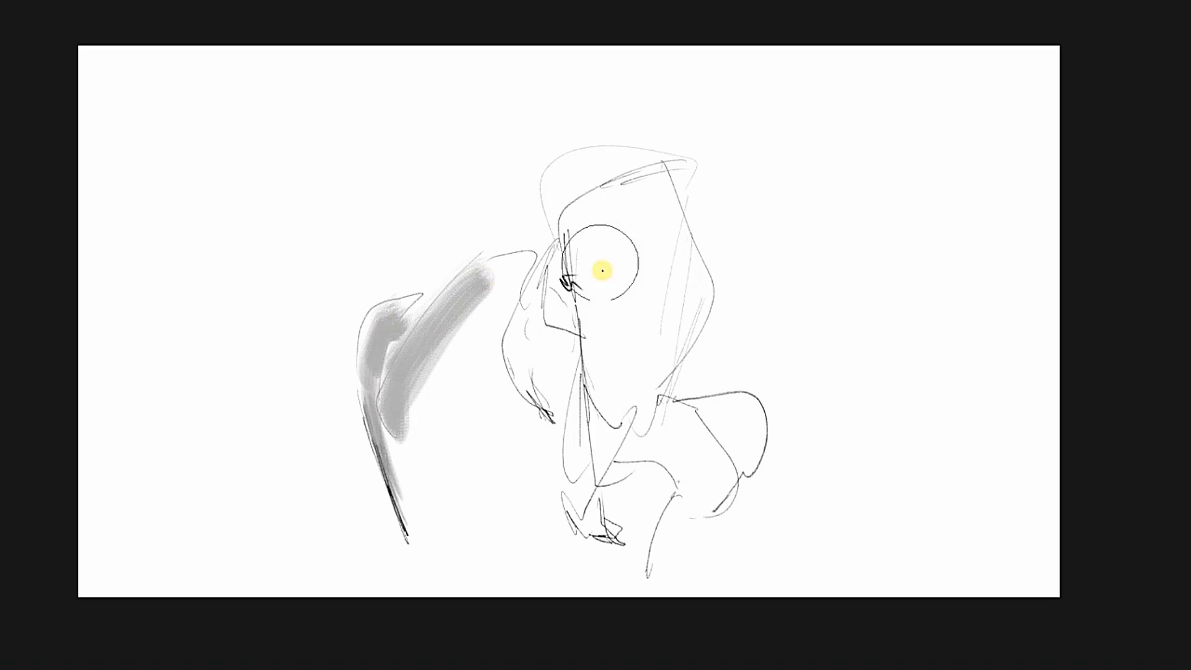
{"action": "left_click_drag", "start_coordinate": [602, 271], "coordinate": [631, 269]}
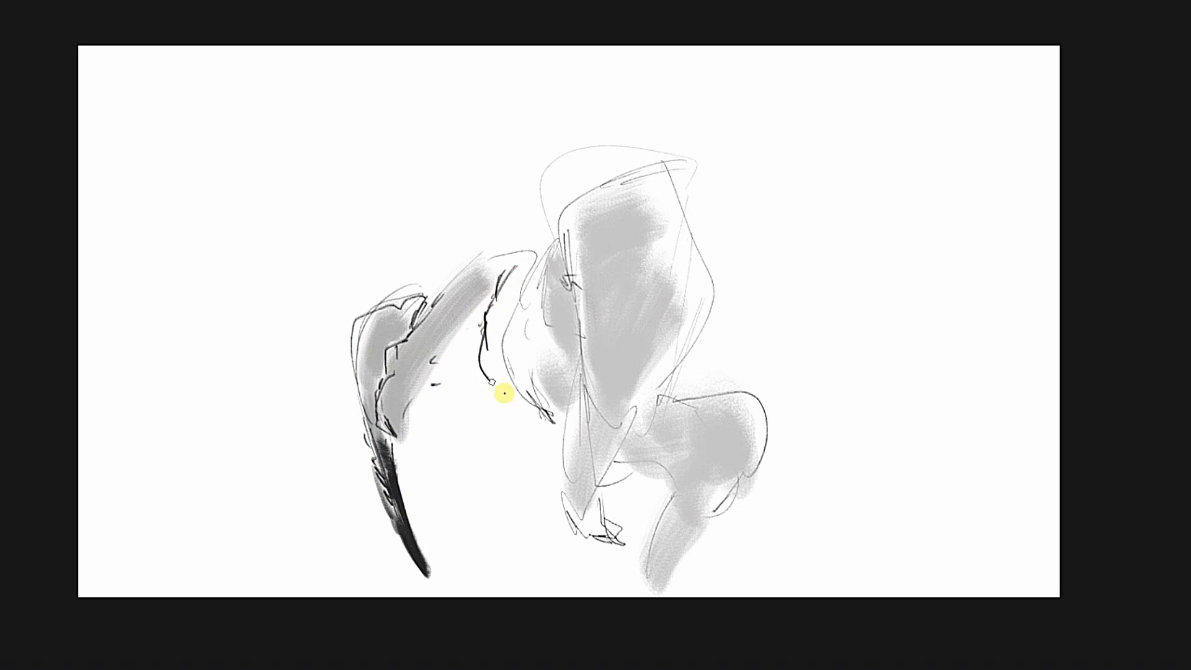
Define the dark armpit fold beside the chest and deepen the banded shading along the clawed arm.
{"action": "left_click_drag", "start_coordinate": [488, 366], "coordinate": [501, 271]}
{"action": "left_click", "coordinate": [489, 380], "text": "alt"}
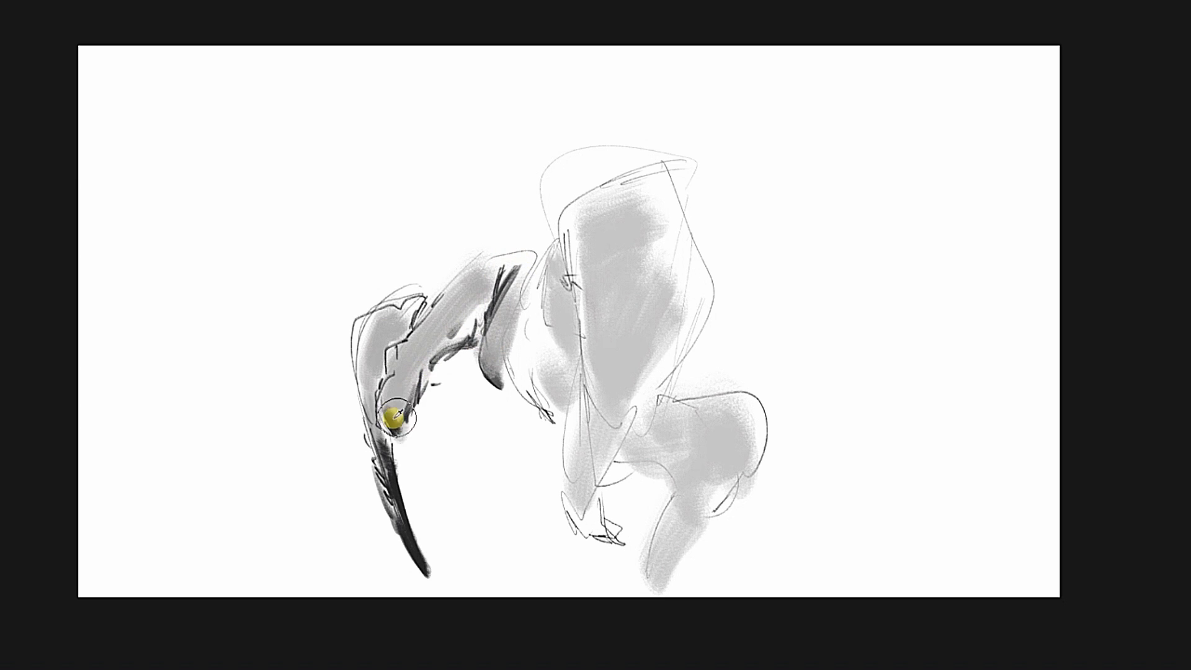
{"action": "mouse_move", "coordinate": [397, 414]}
{"action": "left_mouse_down"}
{"action": "mouse_move", "coordinate": [399, 380]}
{"action": "mouse_move", "coordinate": [480, 298]}
{"action": "left_mouse_up"}
{"action": "left_click", "coordinate": [489, 375], "text": "alt"}
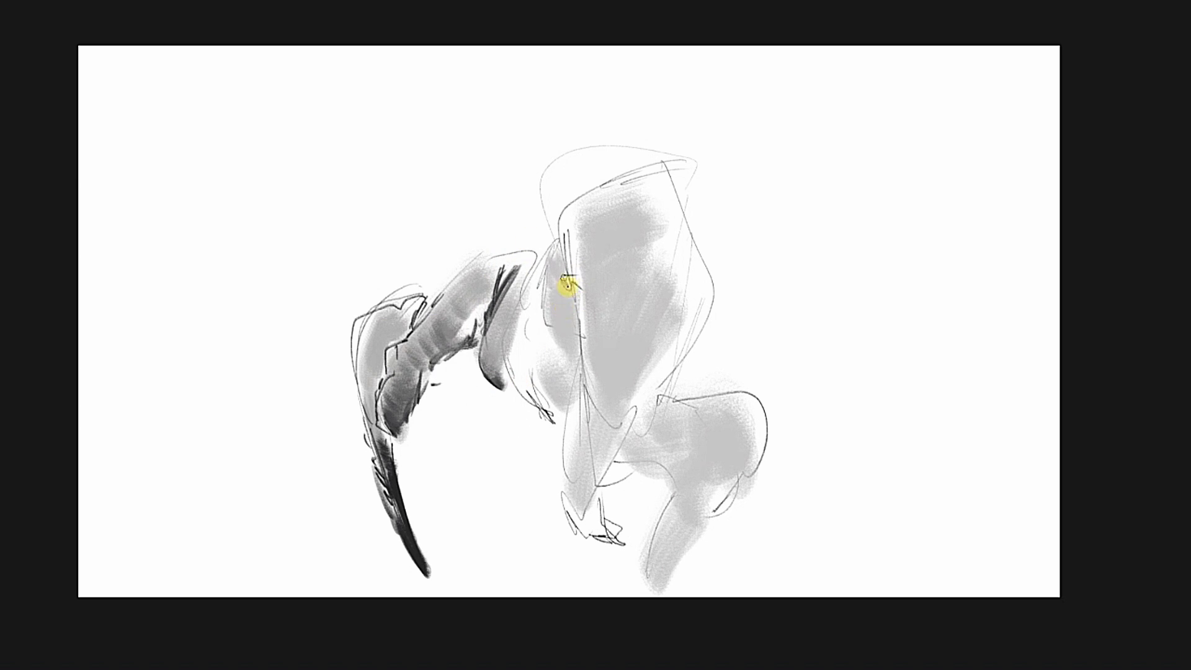
Paint a darker elongated oval form on the lower part of the central mass and outline its upper edge.
{"action": "mouse_move", "coordinate": [623, 322]}
{"action": "left_mouse_down"}
{"action": "mouse_move", "coordinate": [630, 346]}
{"action": "mouse_move", "coordinate": [637, 316]}
{"action": "left_mouse_up"}
{"action": "left_click", "coordinate": [490, 386], "text": "alt"}
{"action": "left_click", "coordinate": [405, 516], "text": "alt"}
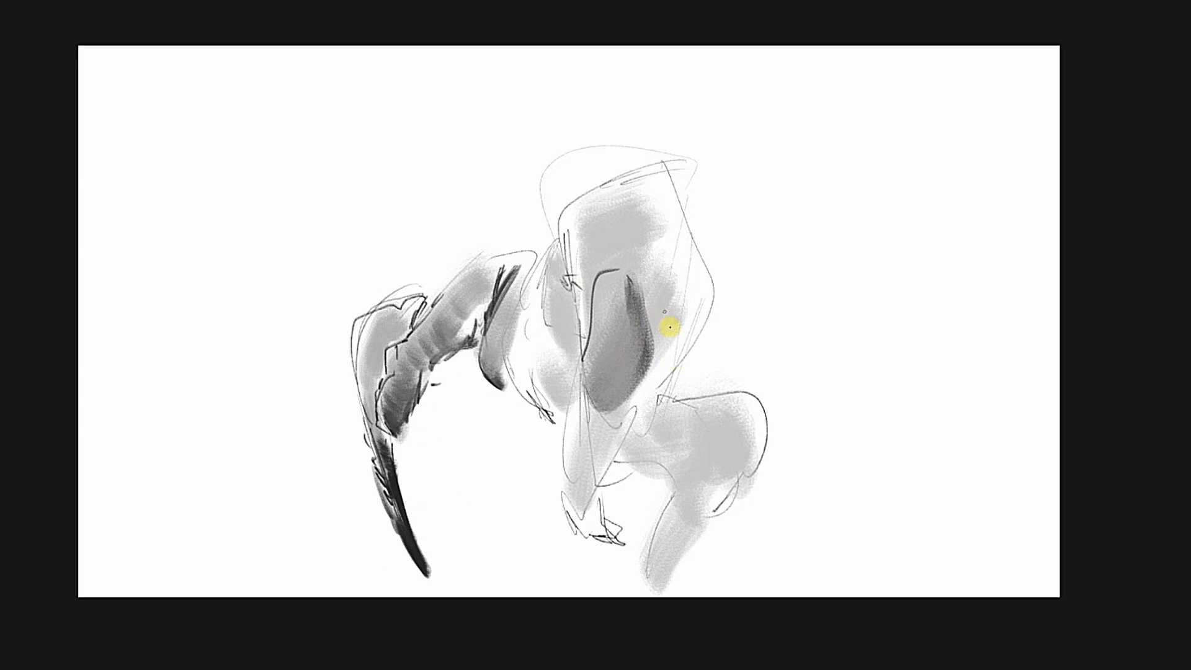
Draw a second bent arm ending in a pointed claw on the opposite side of the body, and shade it grey.
{"action": "left_click_drag", "start_coordinate": [688, 330], "coordinate": [689, 289]}
{"action": "left_click_drag", "start_coordinate": [683, 273], "coordinate": [713, 291]}
{"action": "mouse_move", "coordinate": [683, 271]}
{"action": "left_mouse_down"}
{"action": "mouse_move", "coordinate": [756, 290]}
{"action": "mouse_move", "coordinate": [808, 475]}
{"action": "left_mouse_up"}
{"action": "left_click", "coordinate": [790, 389], "text": "alt"}
{"action": "mouse_move", "coordinate": [793, 356]}
{"action": "left_mouse_down"}
{"action": "mouse_move", "coordinate": [808, 425]}
{"action": "mouse_move", "coordinate": [795, 330]}
{"action": "left_mouse_up"}
{"action": "left_click_drag", "start_coordinate": [720, 329], "coordinate": [685, 363]}
{"action": "left_click", "coordinate": [714, 308], "text": "alt"}
{"action": "left_click", "coordinate": [806, 348], "text": "alt"}
{"action": "mouse_move", "coordinate": [717, 304]}
{"action": "left_mouse_down"}
{"action": "mouse_move", "coordinate": [797, 335]}
{"action": "mouse_move", "coordinate": [806, 355]}
{"action": "left_mouse_up"}
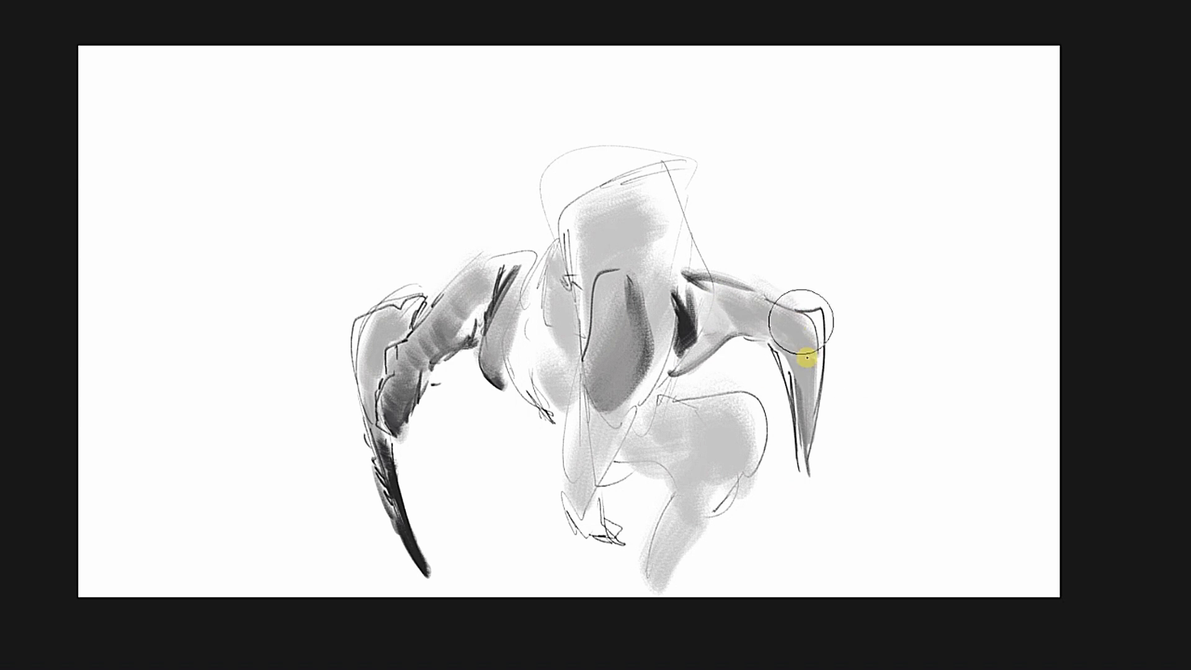
Shade the central lower forearm darker, and add black accents at its joint and along the adjoining edge of the oval form.
{"action": "left_click", "coordinate": [689, 315], "text": "alt"}
{"action": "mouse_move", "coordinate": [573, 509]}
{"action": "left_mouse_down"}
{"action": "mouse_move", "coordinate": [583, 514]}
{"action": "mouse_move", "coordinate": [595, 494]}
{"action": "mouse_move", "coordinate": [586, 515]}
{"action": "mouse_move", "coordinate": [632, 423]}
{"action": "mouse_move", "coordinate": [605, 449]}
{"action": "mouse_move", "coordinate": [623, 397]}
{"action": "mouse_move", "coordinate": [640, 397]}
{"action": "mouse_move", "coordinate": [654, 376]}
{"action": "mouse_move", "coordinate": [647, 397]}
{"action": "left_mouse_up"}
{"action": "left_click", "coordinate": [593, 498], "text": "alt"}
{"action": "left_click", "coordinate": [586, 497], "text": "alt"}
{"action": "left_click", "coordinate": [692, 320], "text": "alt"}
{"action": "left_click", "coordinate": [628, 421], "text": "alt"}
{"action": "left_click", "coordinate": [617, 385], "text": "alt"}
{"action": "left_click", "coordinate": [658, 389], "text": "alt"}
{"action": "left_click", "coordinate": [656, 365], "text": "alt"}
{"action": "left_click_drag", "start_coordinate": [672, 315], "coordinate": [663, 357]}
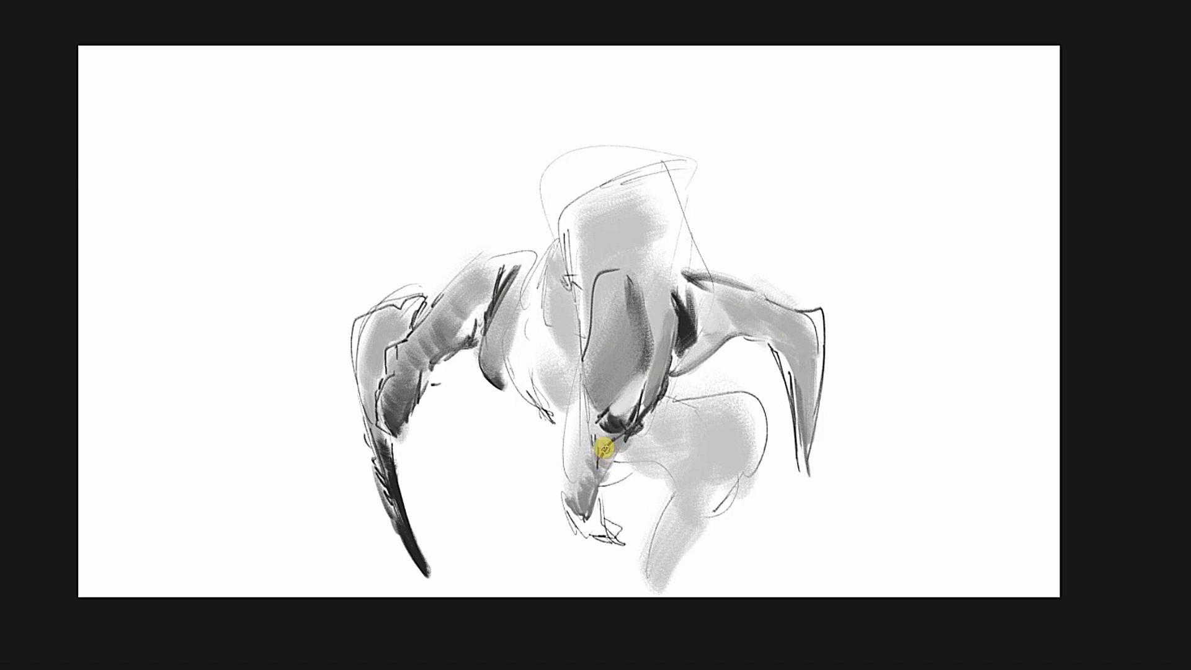
Shade a dark grey strip along the outer edge of the central forearm beside the black elbow joint.
{"action": "left_click", "coordinate": [615, 422], "text": "alt"}
{"action": "left_click", "coordinate": [580, 422], "text": "alt"}
{"action": "left_click_drag", "start_coordinate": [585, 376], "coordinate": [582, 442]}
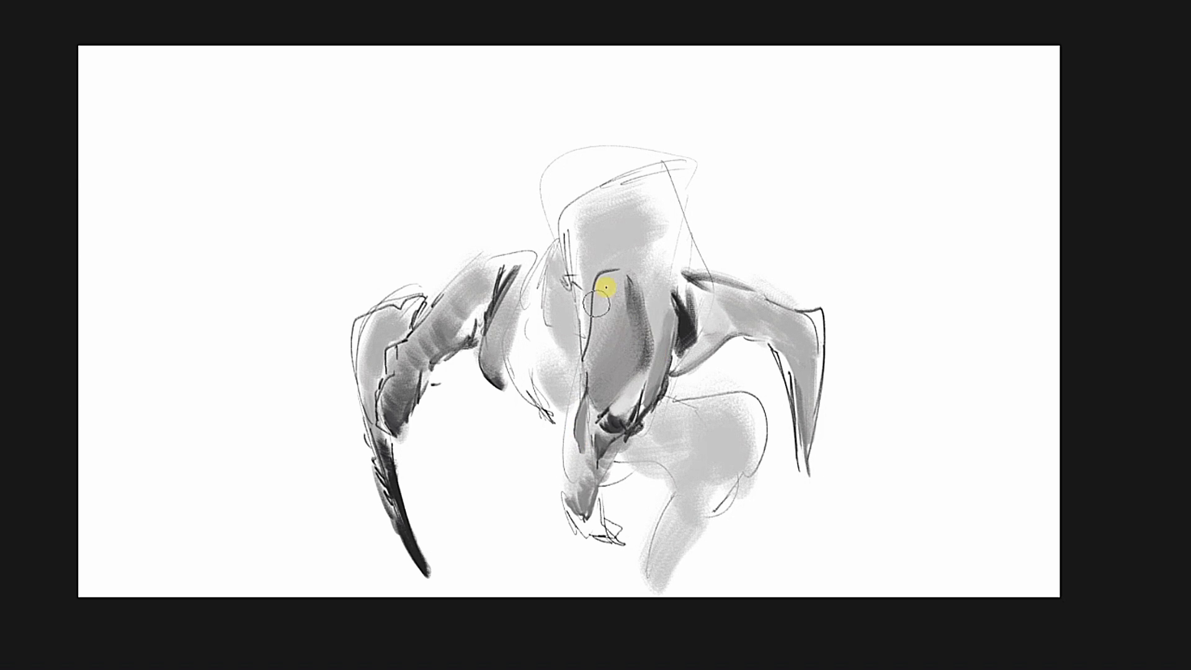
Paint a lighter highlight down the central oval form and block in the shoulder area above it.
{"action": "left_click", "coordinate": [667, 315], "text": "alt"}
{"action": "left_click", "coordinate": [598, 315], "text": "alt"}
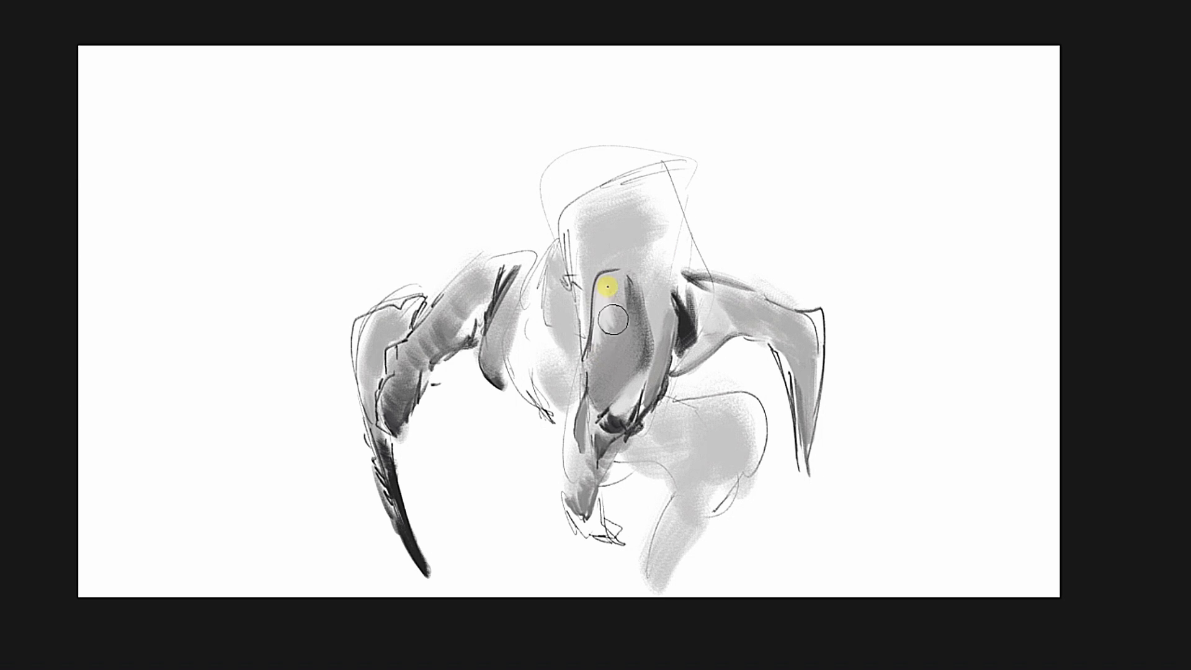
{"action": "left_click", "coordinate": [622, 425], "text": "alt"}
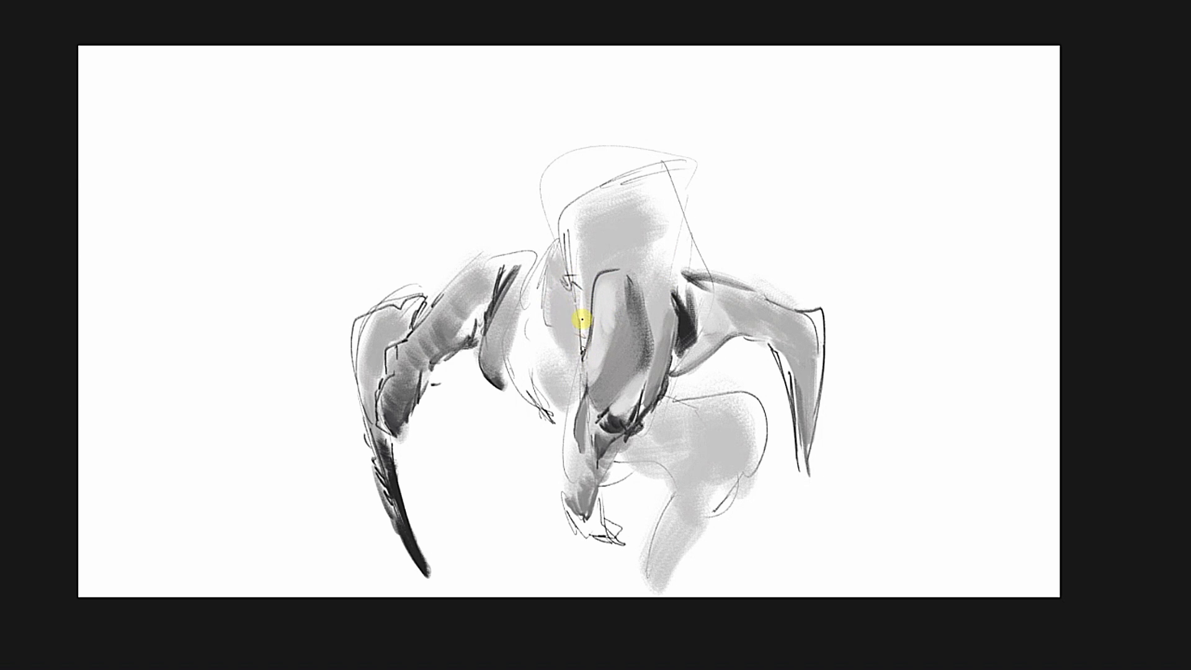
{"action": "mouse_move", "coordinate": [566, 248]}
{"action": "left_mouse_down"}
{"action": "mouse_move", "coordinate": [686, 242]}
{"action": "mouse_move", "coordinate": [719, 268]}
{"action": "left_mouse_up"}
{"action": "left_click", "coordinate": [571, 280], "text": "alt"}
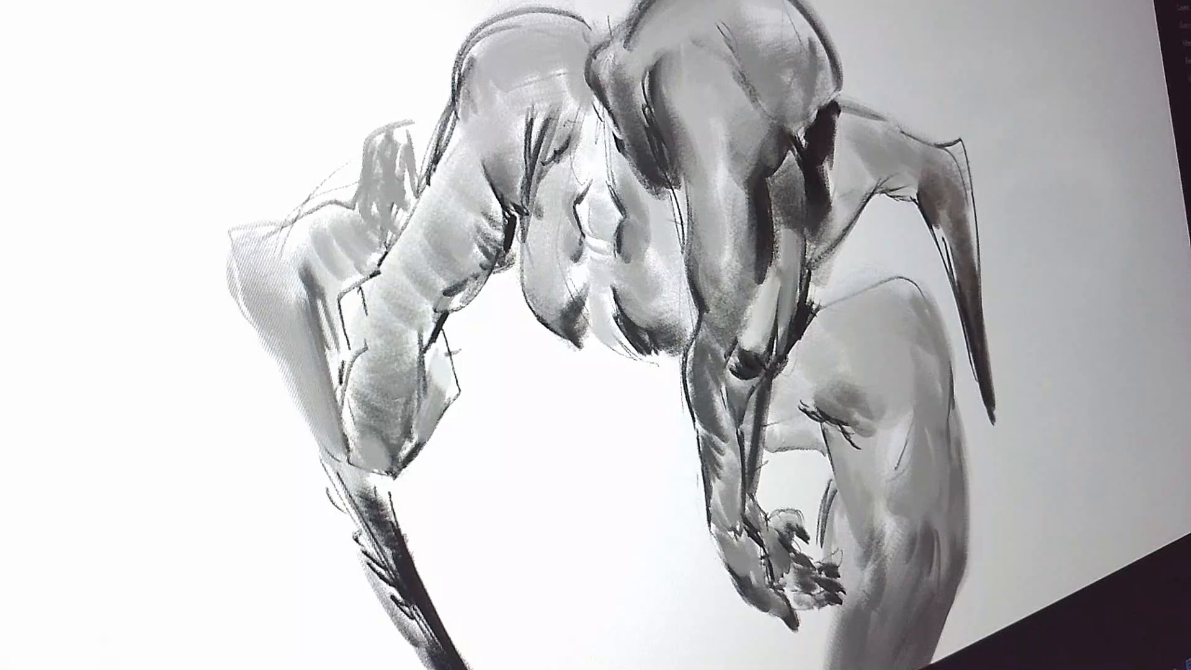
{"action": "left_click_drag", "start_coordinate": [735, 302], "coordinate": [739, 273]}
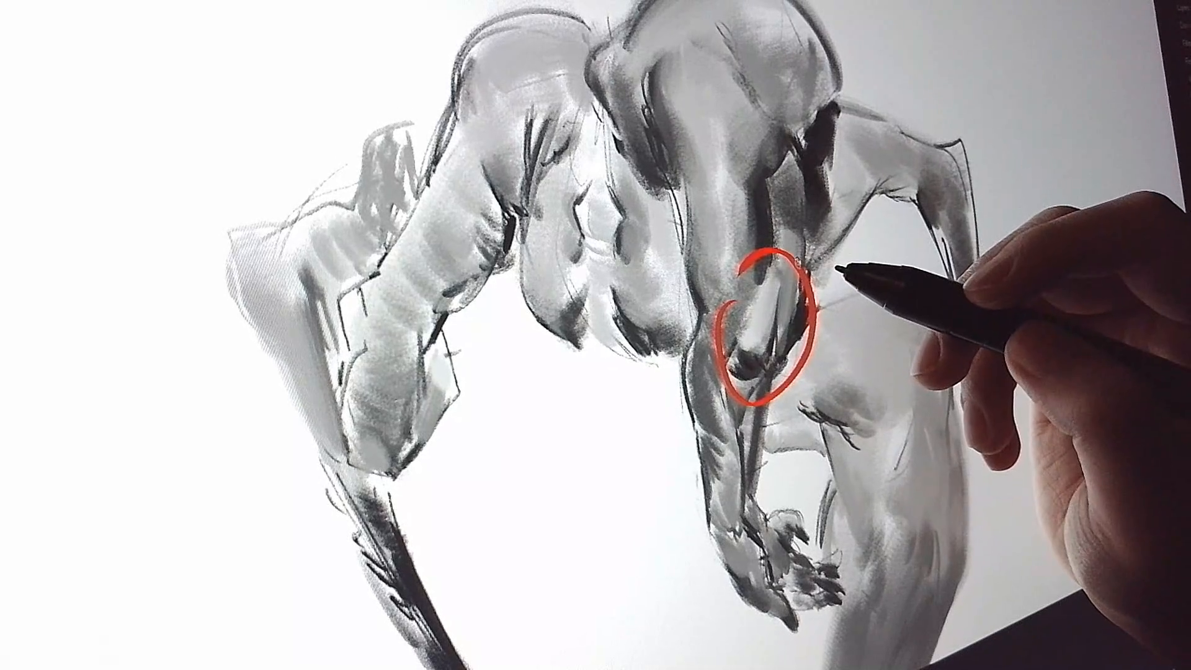
{"action": "key", "text": "ctrl+z"}
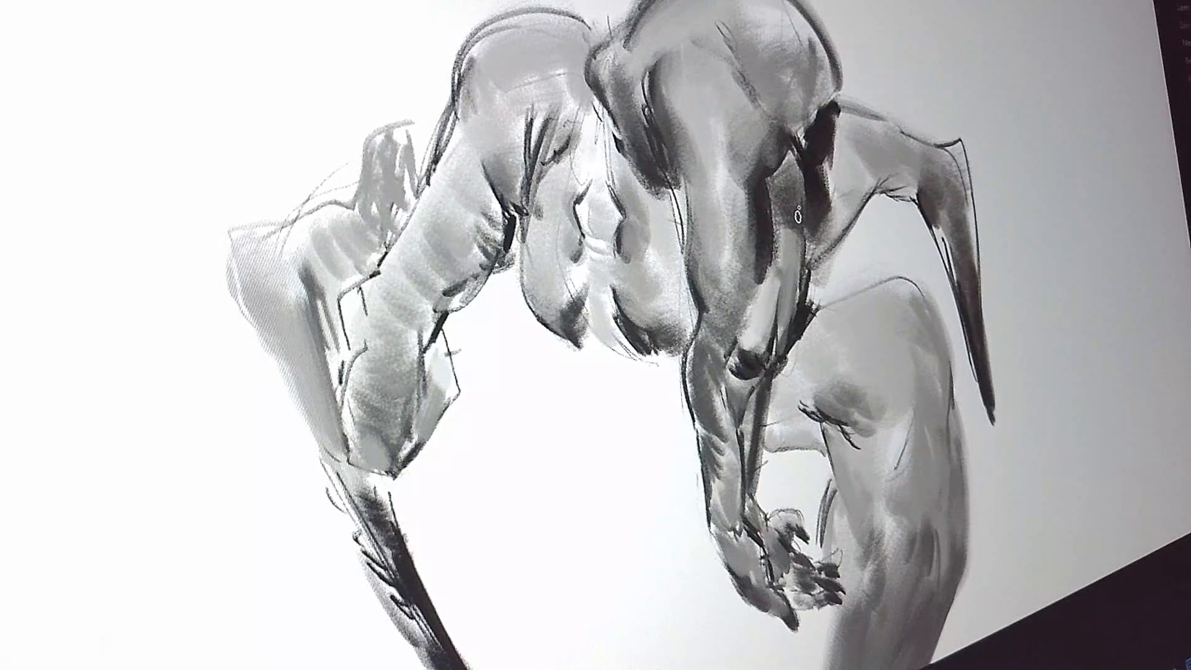
{"action": "mouse_move", "coordinate": [518, 71]}
{"action": "left_mouse_down"}
{"action": "mouse_move", "coordinate": [531, 612]}
{"action": "mouse_move", "coordinate": [971, 155]}
{"action": "mouse_move", "coordinate": [769, 60]}
{"action": "left_mouse_up"}
{"action": "left_click_drag", "start_coordinate": [614, 81], "coordinate": [673, 100]}
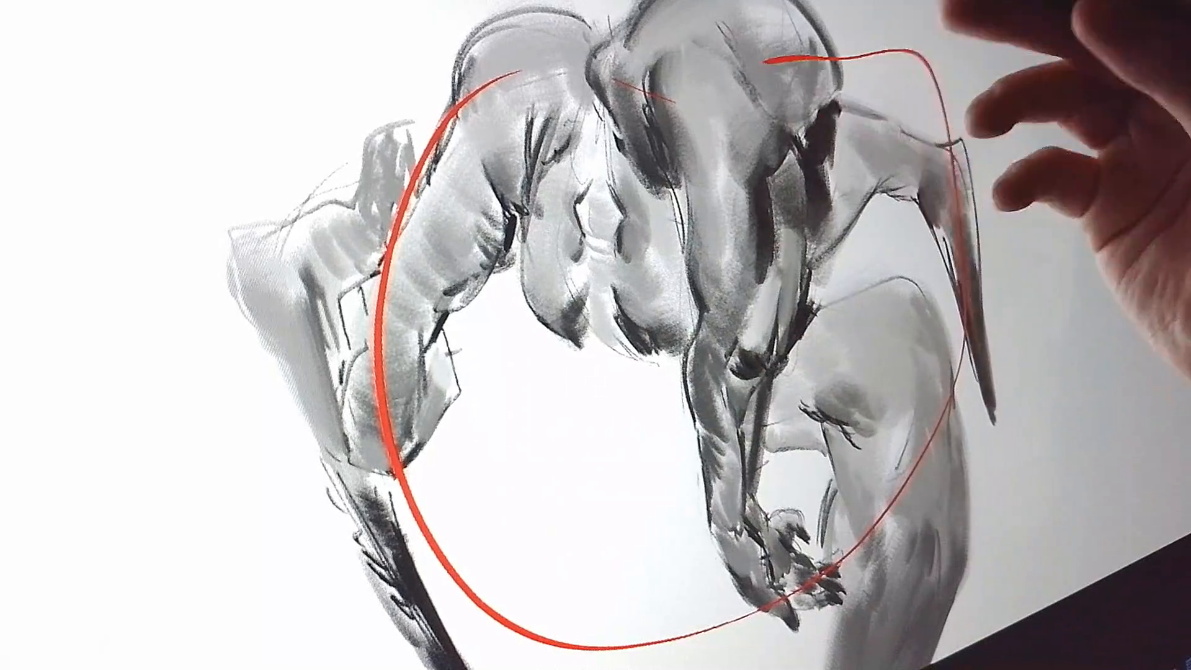
{"action": "key", "text": "ctrl+z"}
{"action": "left_click_drag", "start_coordinate": [574, 331], "coordinate": [587, 195]}
{"action": "left_click_drag", "start_coordinate": [613, 190], "coordinate": [626, 329]}
{"action": "key", "text": "ctrl+z"}
{"action": "key", "text": "ctrl+z"}
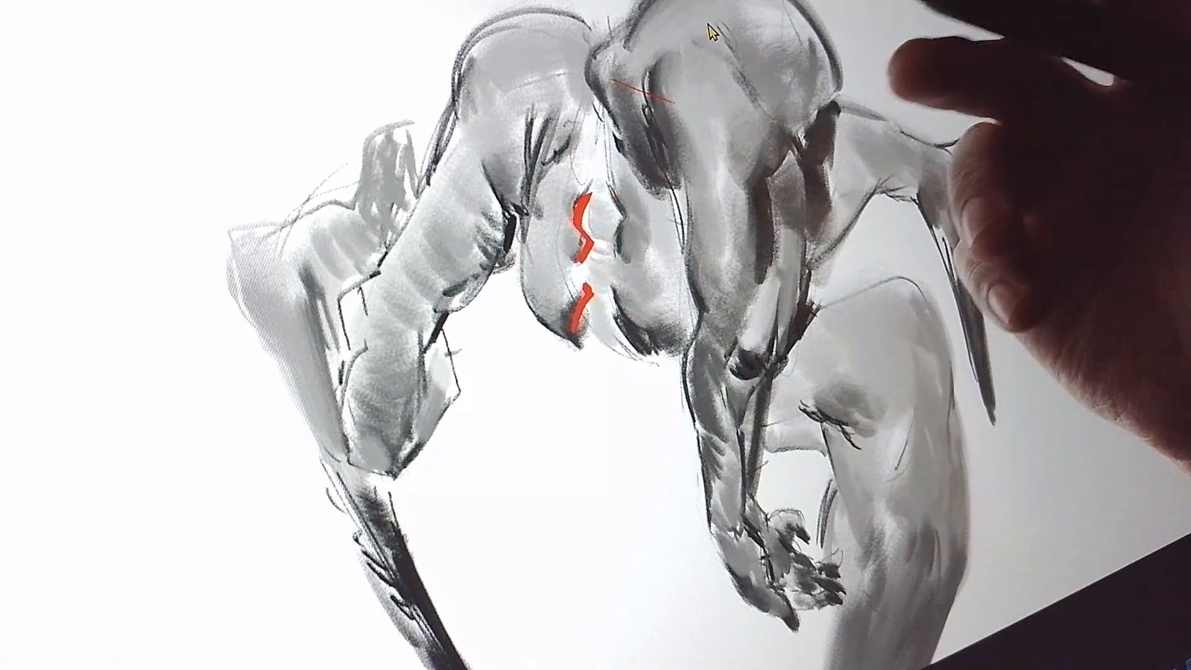
{"action": "key", "text": "ctrl+z"}
{"action": "key", "text": "ctrl+z"}
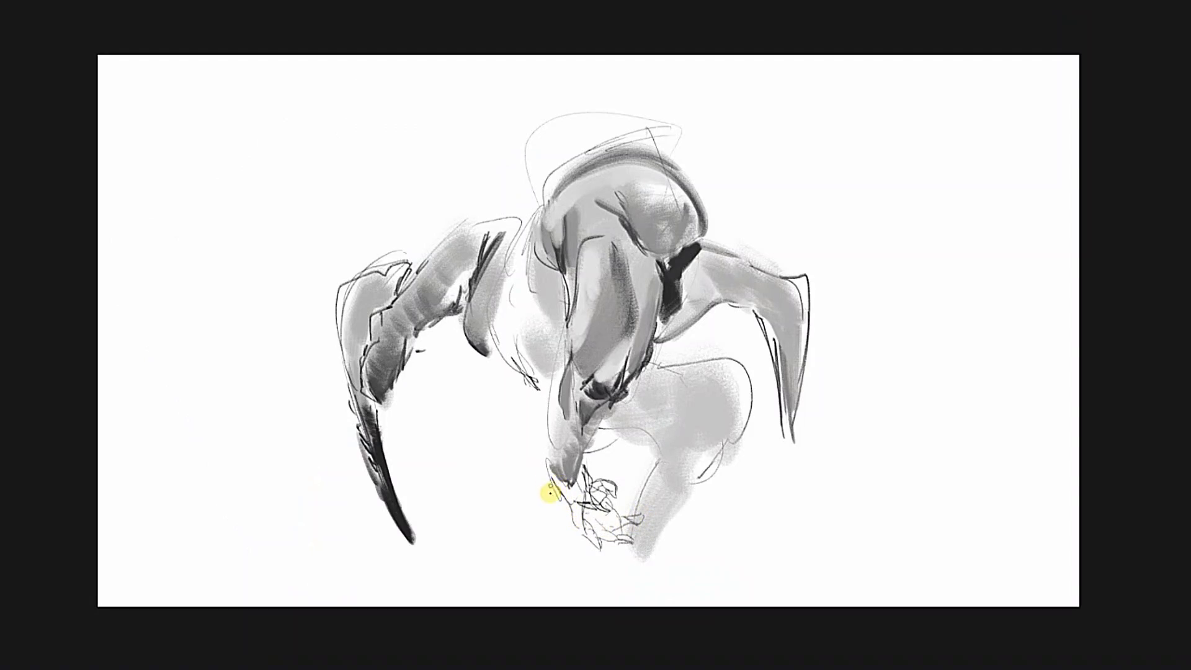
Shade the central hand, darken its outer side, and outline and tone the forearm leading up to the elbow.
{"action": "left_click", "coordinate": [562, 492], "text": "alt"}
{"action": "mouse_move", "coordinate": [557, 496]}
{"action": "left_mouse_down"}
{"action": "mouse_move", "coordinate": [570, 515]}
{"action": "mouse_move", "coordinate": [574, 497]}
{"action": "mouse_move", "coordinate": [556, 519]}
{"action": "left_mouse_up"}
{"action": "left_click", "coordinate": [558, 498], "text": "alt"}
{"action": "left_click", "coordinate": [600, 389], "text": "alt"}
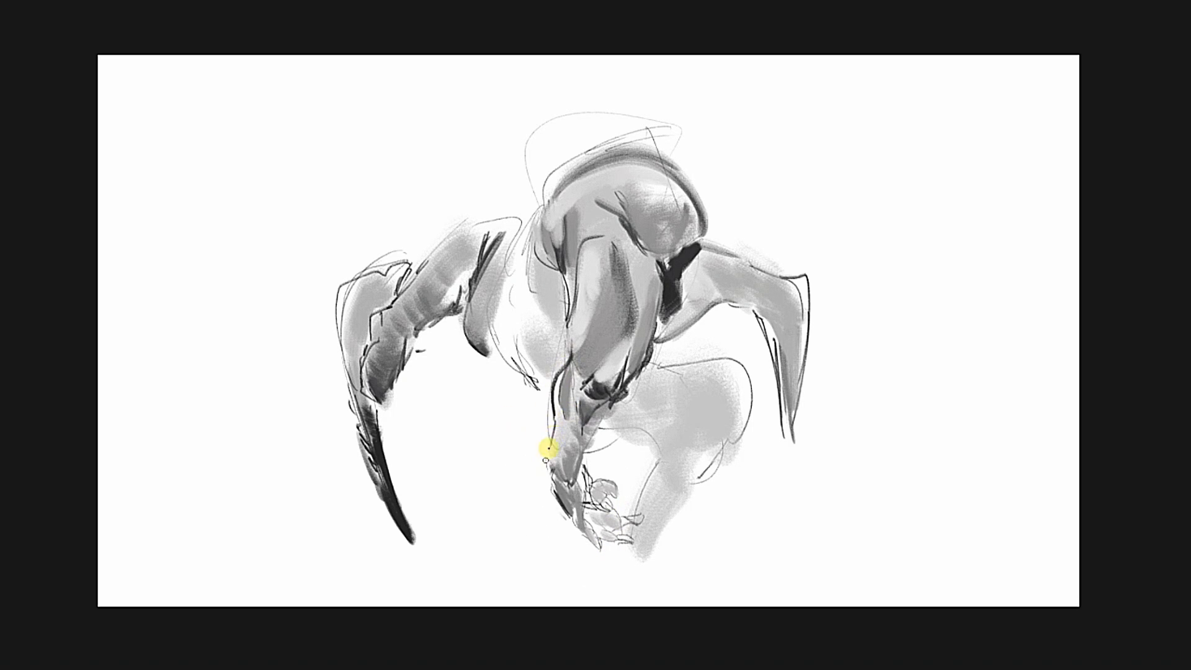
{"action": "left_click_drag", "start_coordinate": [579, 366], "coordinate": [574, 397]}
Model the central upper arm with sampled greys, deepening its dark inner shadow and brightening the highlight beside it.
{"action": "left_click", "coordinate": [624, 352], "text": "alt"}
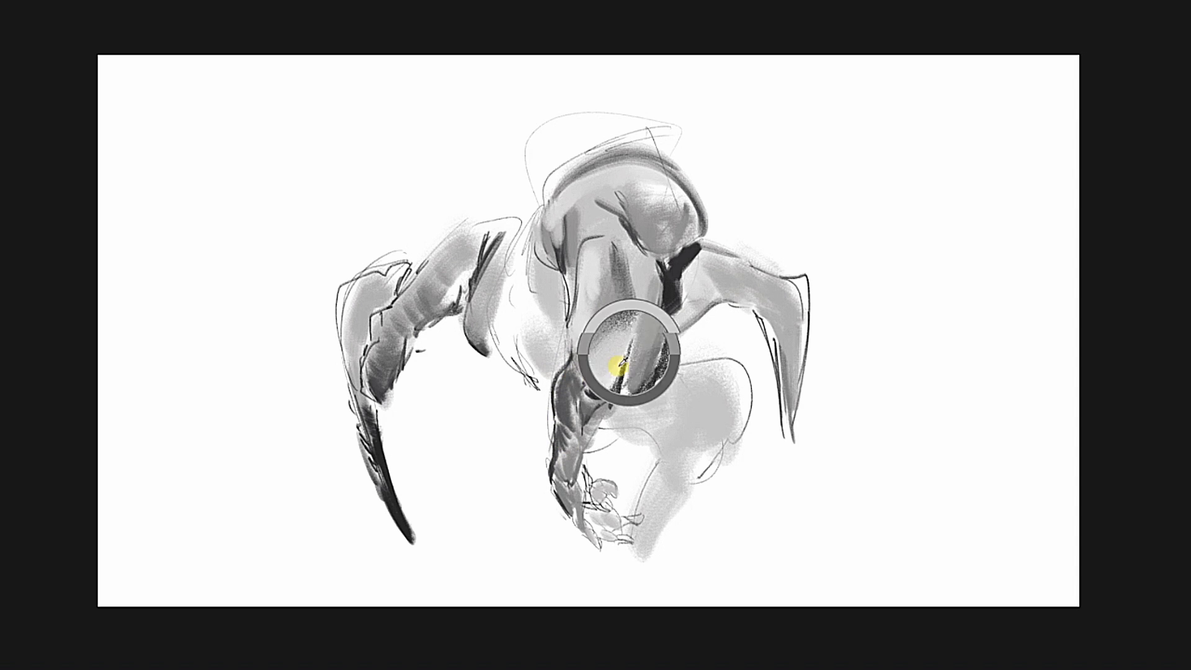
{"action": "left_click", "coordinate": [625, 378], "text": "alt"}
{"action": "left_click_drag", "start_coordinate": [634, 304], "coordinate": [599, 373]}
{"action": "left_click", "coordinate": [647, 289], "text": "alt"}
{"action": "left_click_drag", "start_coordinate": [629, 268], "coordinate": [624, 300]}
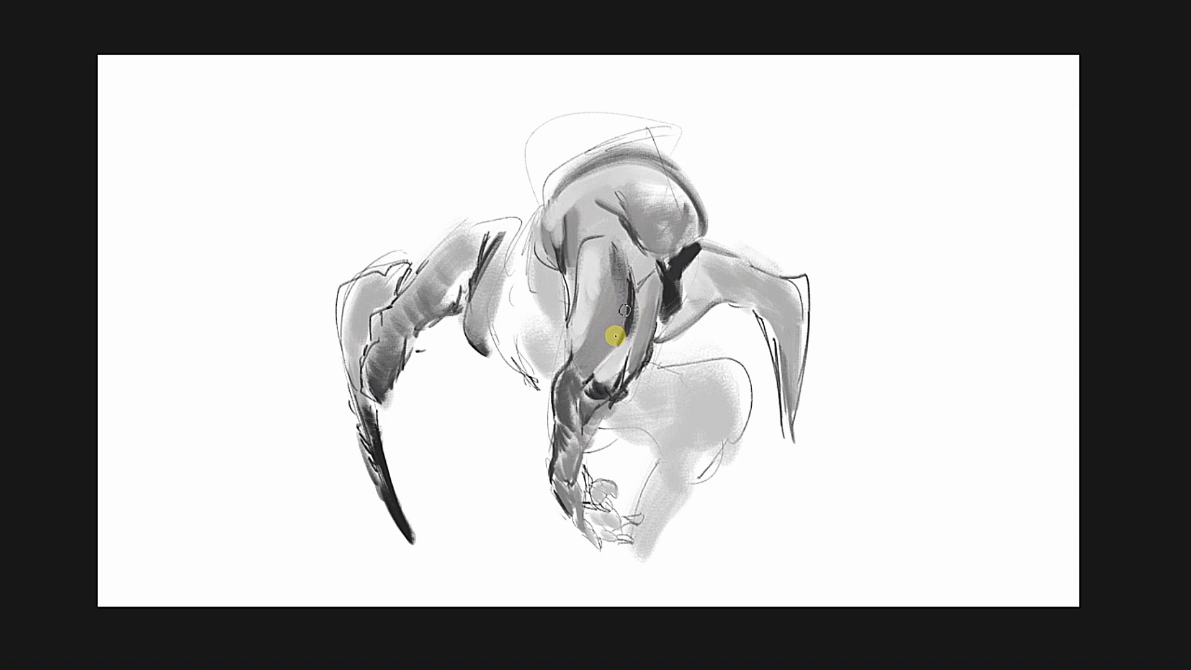
{"action": "mouse_move", "coordinate": [603, 299]}
{"action": "left_mouse_down"}
{"action": "mouse_move", "coordinate": [617, 327]}
{"action": "mouse_move", "coordinate": [631, 325]}
{"action": "mouse_move", "coordinate": [591, 347]}
{"action": "mouse_move", "coordinate": [612, 318]}
{"action": "mouse_move", "coordinate": [552, 299]}
{"action": "mouse_move", "coordinate": [589, 299]}
{"action": "mouse_move", "coordinate": [600, 262]}
{"action": "left_mouse_up"}
{"action": "left_click", "coordinate": [629, 329], "text": "alt"}
Outline and darken the rounded shoulder muscle, blend its shading into the upper arm, and check the drawing mirrored.
{"action": "left_click", "coordinate": [518, 304], "text": "alt"}
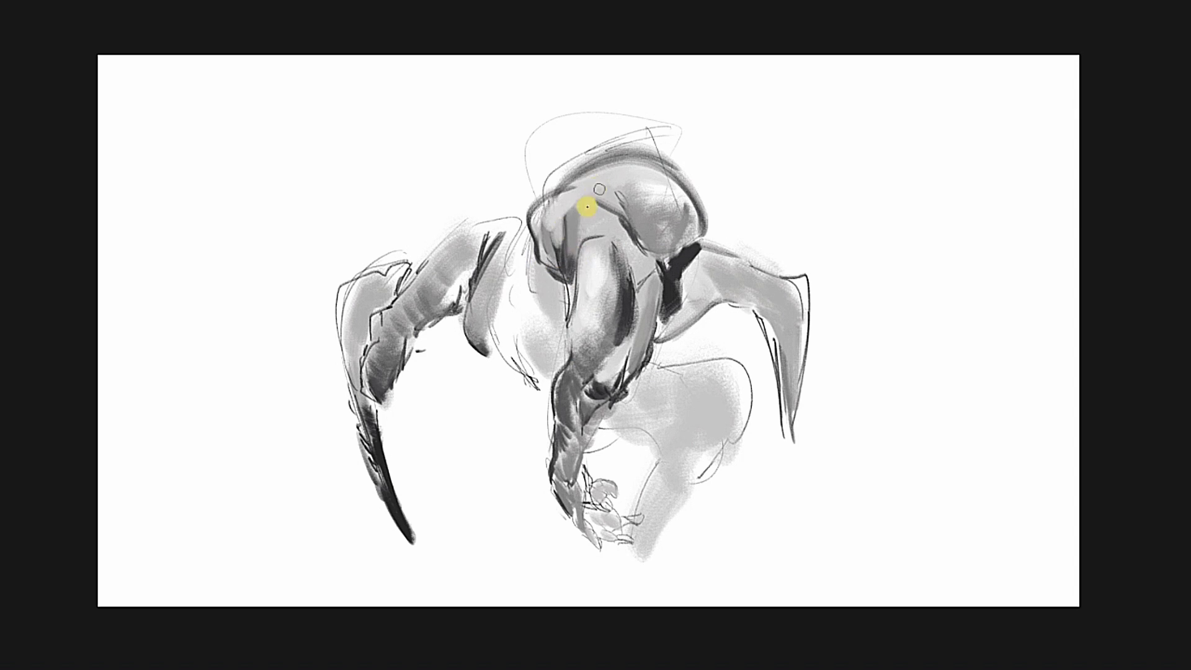
{"action": "left_click", "coordinate": [585, 230], "text": "alt"}
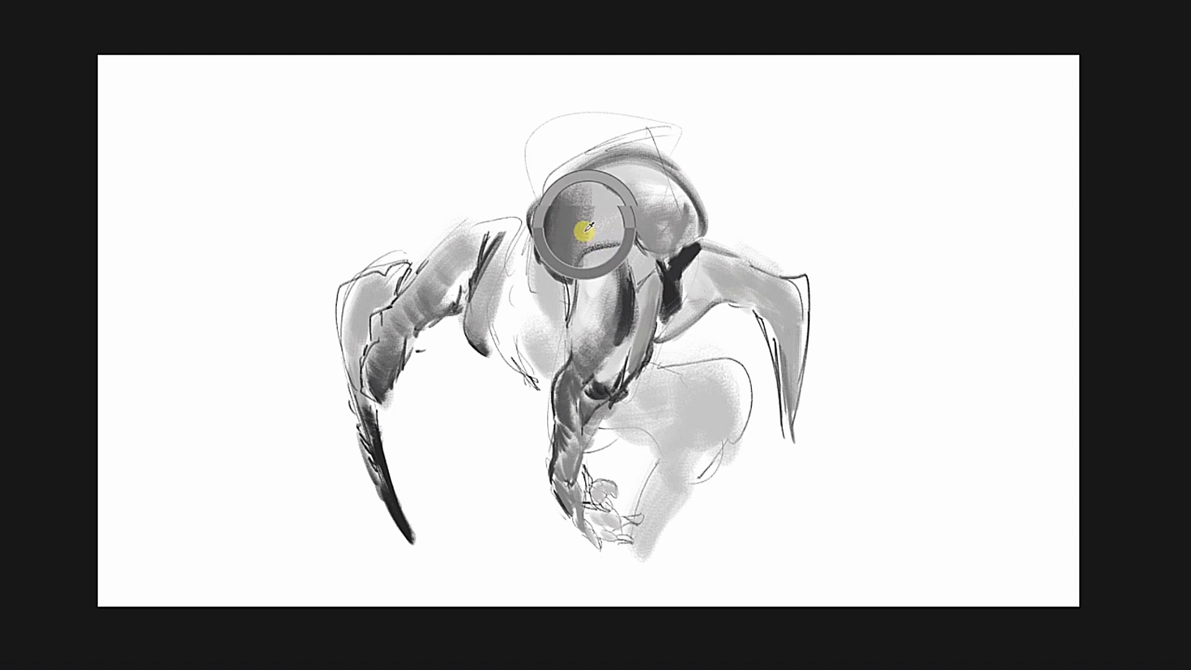
{"action": "left_click_drag", "start_coordinate": [586, 233], "coordinate": [608, 219]}
{"action": "key", "text": "m"}
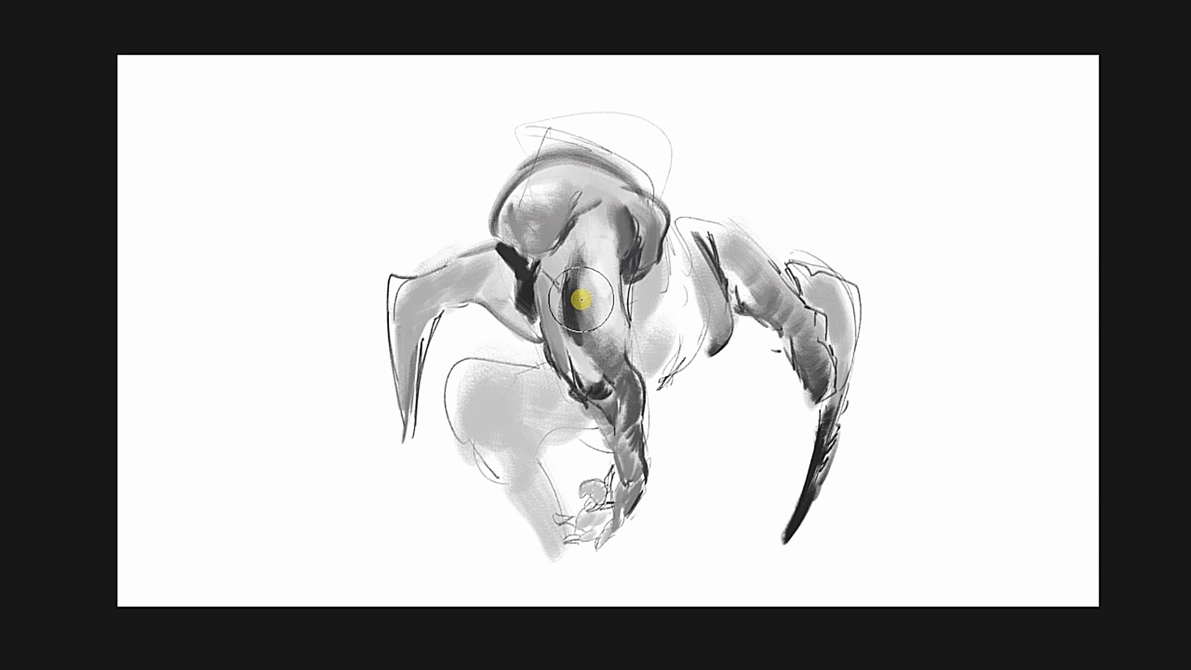
{"action": "key", "text": "m"}
Extend the thinner far claw to a longer dark tip, shade along its length, and accent its armpit and elbow.
{"action": "left_click", "coordinate": [679, 260], "text": "alt"}
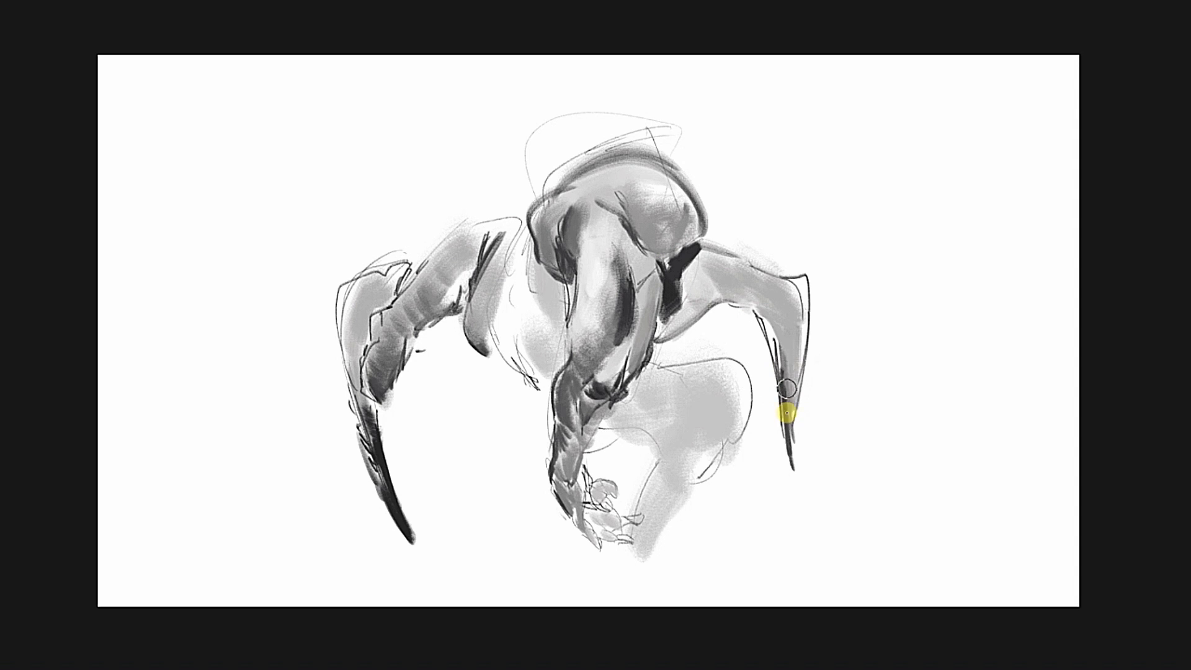
{"action": "left_click_drag", "start_coordinate": [794, 360], "coordinate": [794, 304]}
{"action": "left_click", "coordinate": [768, 359], "text": "alt"}
{"action": "left_click_drag", "start_coordinate": [690, 268], "coordinate": [684, 301]}
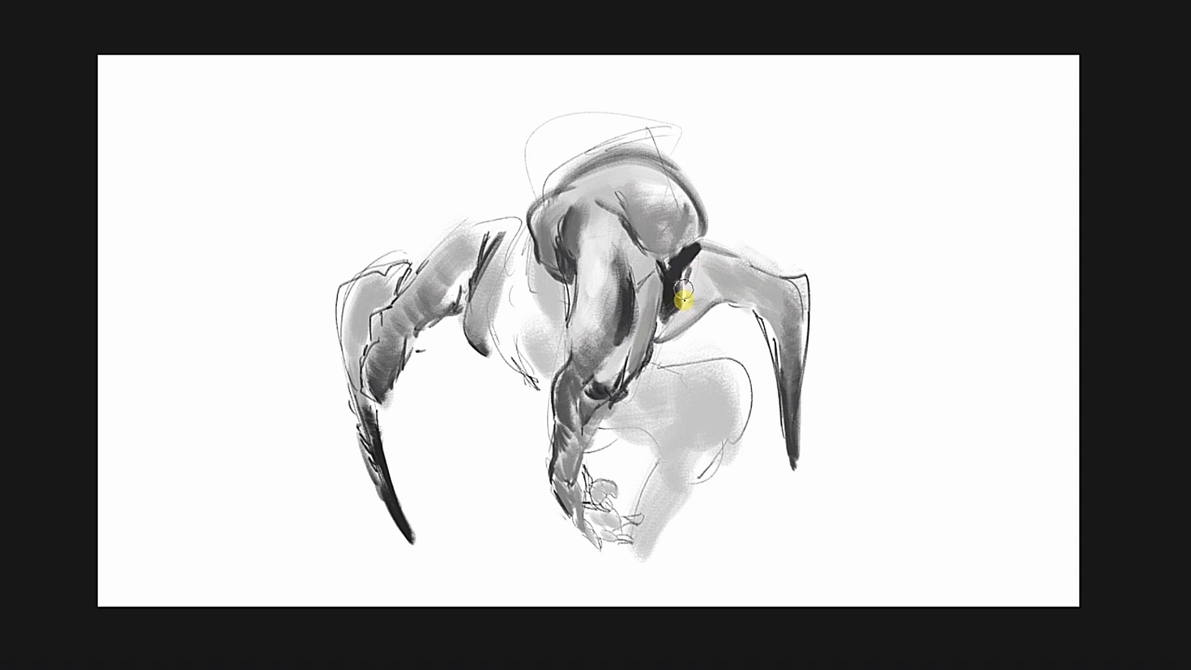
{"action": "left_click", "coordinate": [767, 318], "text": "alt"}
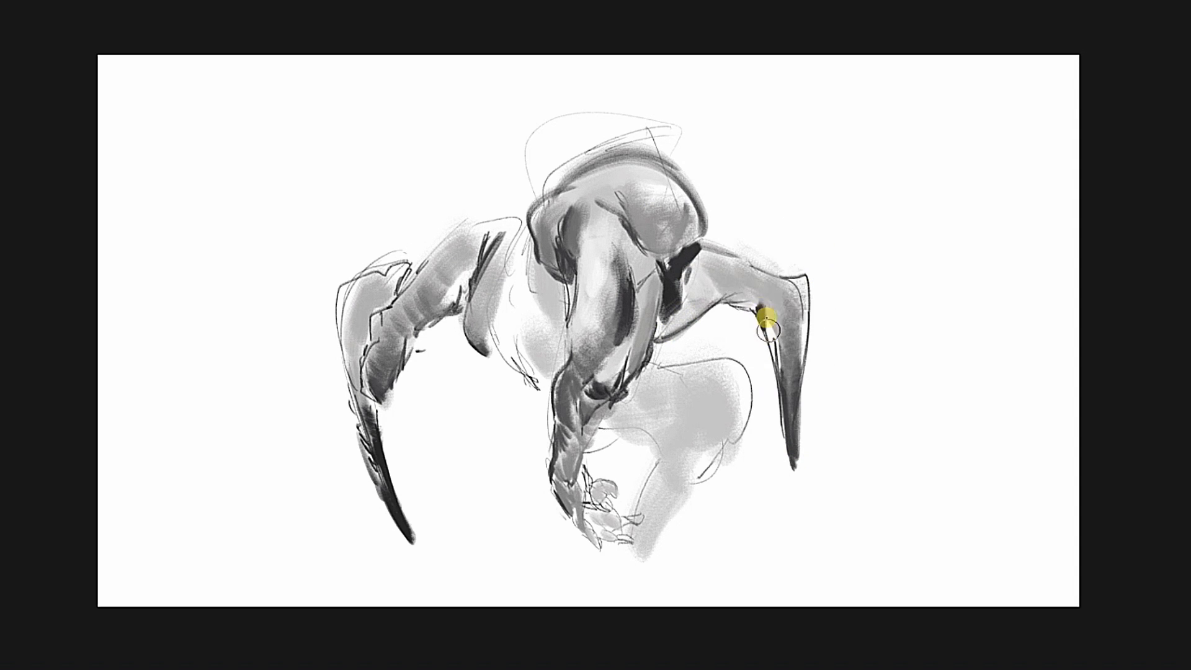
Paint a dark shadow under the large rounded mass where the central upper arm meets the far arm, and blend it.
{"action": "left_click", "coordinate": [651, 325], "text": "alt"}
{"action": "left_click", "coordinate": [611, 325], "text": "alt"}
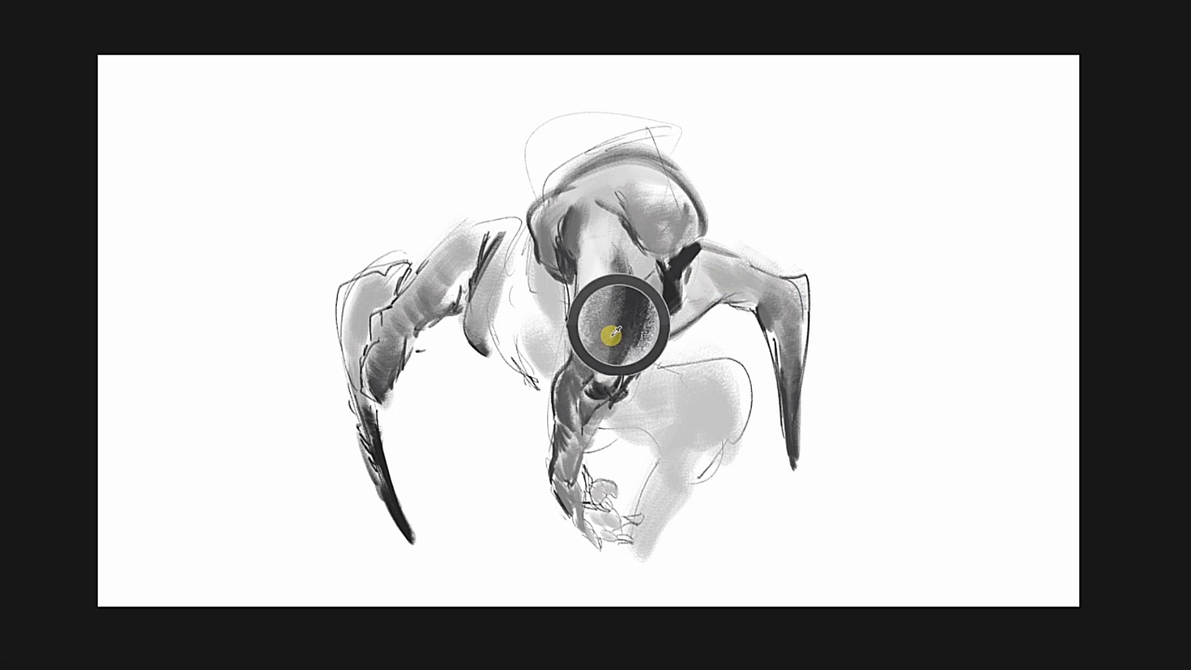
{"action": "left_click", "coordinate": [649, 268], "text": "alt"}
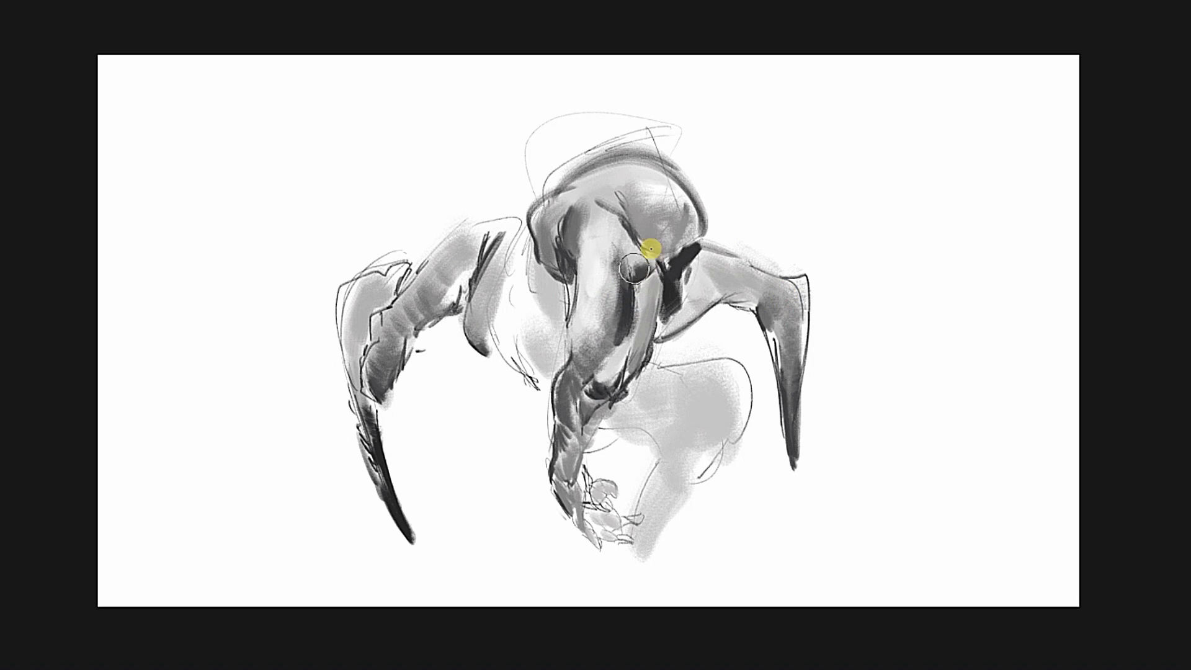
{"action": "left_click", "coordinate": [631, 271], "text": "alt"}
{"action": "left_click", "coordinate": [636, 263], "text": "alt"}
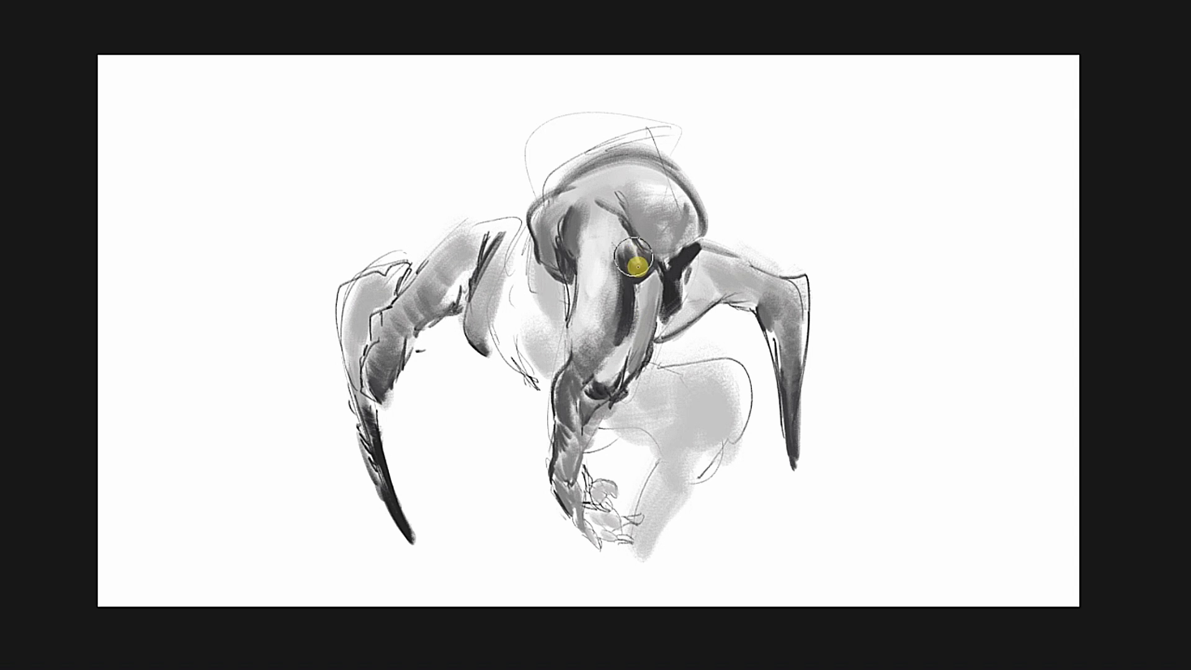
{"action": "left_click", "coordinate": [633, 270], "text": "alt"}
{"action": "mouse_move", "coordinate": [624, 250]}
{"action": "left_mouse_down"}
{"action": "mouse_move", "coordinate": [657, 309]}
{"action": "mouse_move", "coordinate": [710, 258]}
{"action": "mouse_move", "coordinate": [694, 338]}
{"action": "left_mouse_up"}
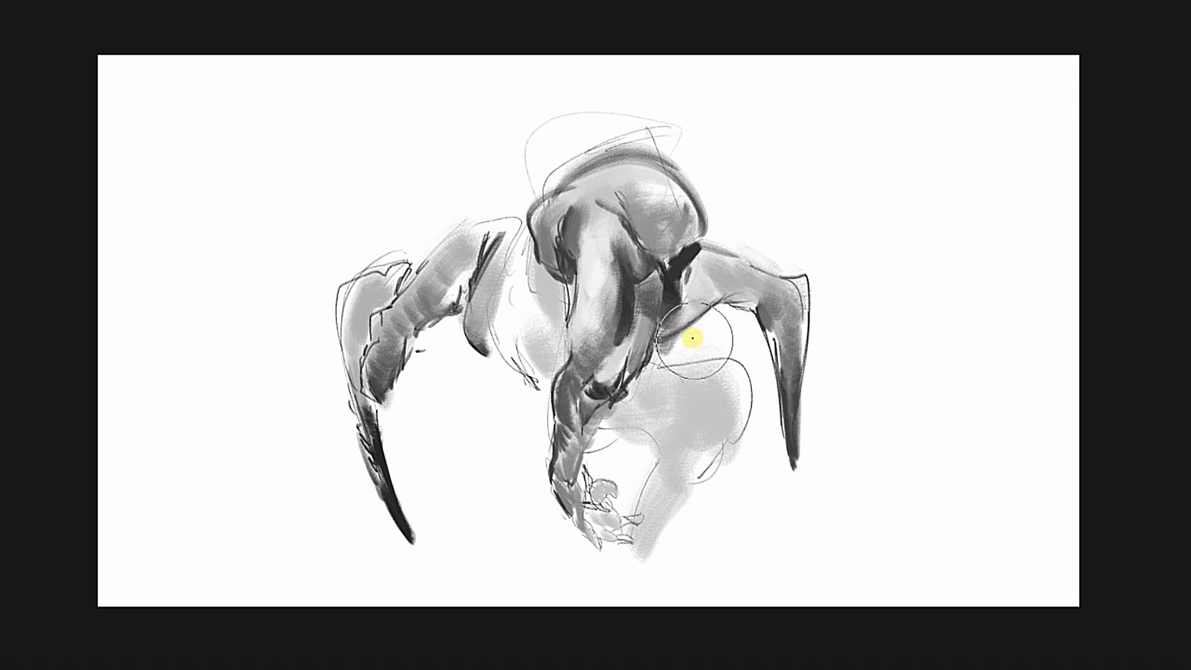
{"action": "left_click", "coordinate": [619, 381], "text": "alt"}
{"action": "left_click", "coordinate": [691, 260], "text": "alt"}
Define the bent leg with a dark knee crease and inner edge, and broaden its thigh and lower leg in layered greys.
{"action": "mouse_move", "coordinate": [639, 428]}
{"action": "left_mouse_down"}
{"action": "mouse_move", "coordinate": [660, 442]}
{"action": "mouse_move", "coordinate": [659, 492]}
{"action": "left_mouse_up"}
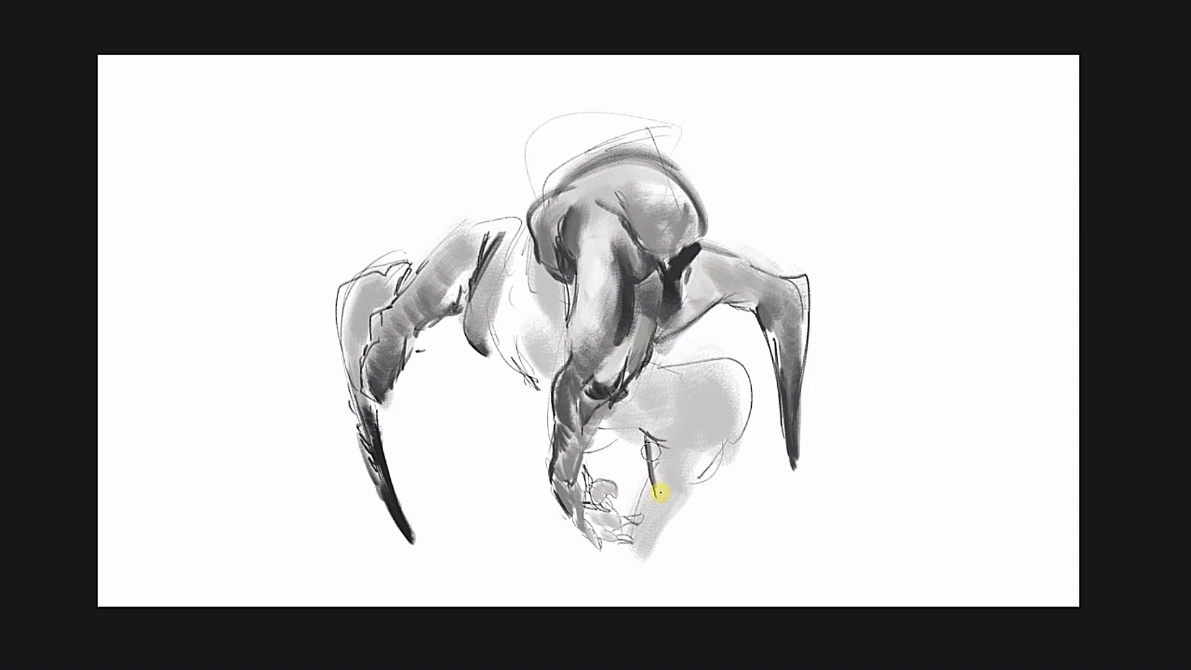
{"action": "left_click", "coordinate": [646, 434], "text": "alt"}
{"action": "left_click", "coordinate": [648, 444], "text": "alt"}
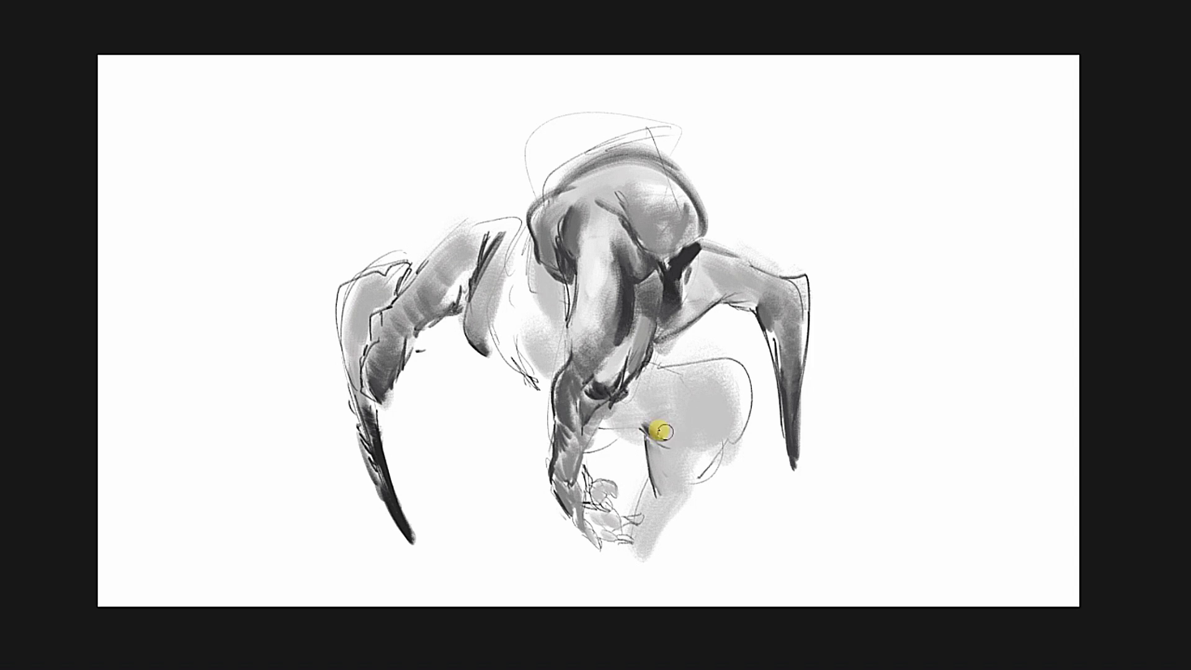
{"action": "mouse_move", "coordinate": [676, 423]}
{"action": "left_mouse_down"}
{"action": "mouse_move", "coordinate": [721, 471]}
{"action": "mouse_move", "coordinate": [686, 428]}
{"action": "mouse_move", "coordinate": [658, 477]}
{"action": "mouse_move", "coordinate": [683, 441]}
{"action": "mouse_move", "coordinate": [662, 513]}
{"action": "left_mouse_up"}
{"action": "mouse_move", "coordinate": [743, 376]}
{"action": "left_mouse_down"}
{"action": "mouse_move", "coordinate": [748, 523]}
{"action": "mouse_move", "coordinate": [683, 585]}
{"action": "left_mouse_up"}
{"action": "left_click", "coordinate": [646, 442], "text": "alt"}
{"action": "left_click_drag", "start_coordinate": [646, 473], "coordinate": [629, 507]}
{"action": "mouse_move", "coordinate": [660, 544]}
{"action": "left_mouse_down"}
{"action": "mouse_move", "coordinate": [712, 545]}
{"action": "mouse_move", "coordinate": [747, 523]}
{"action": "mouse_move", "coordinate": [694, 533]}
{"action": "mouse_move", "coordinate": [712, 507]}
{"action": "mouse_move", "coordinate": [616, 617]}
{"action": "mouse_move", "coordinate": [716, 502]}
{"action": "mouse_move", "coordinate": [732, 510]}
{"action": "mouse_move", "coordinate": [719, 466]}
{"action": "mouse_move", "coordinate": [739, 520]}
{"action": "mouse_move", "coordinate": [734, 383]}
{"action": "left_mouse_up"}
{"action": "left_click", "coordinate": [710, 464], "text": "alt"}
{"action": "left_click", "coordinate": [655, 337], "text": "alt"}
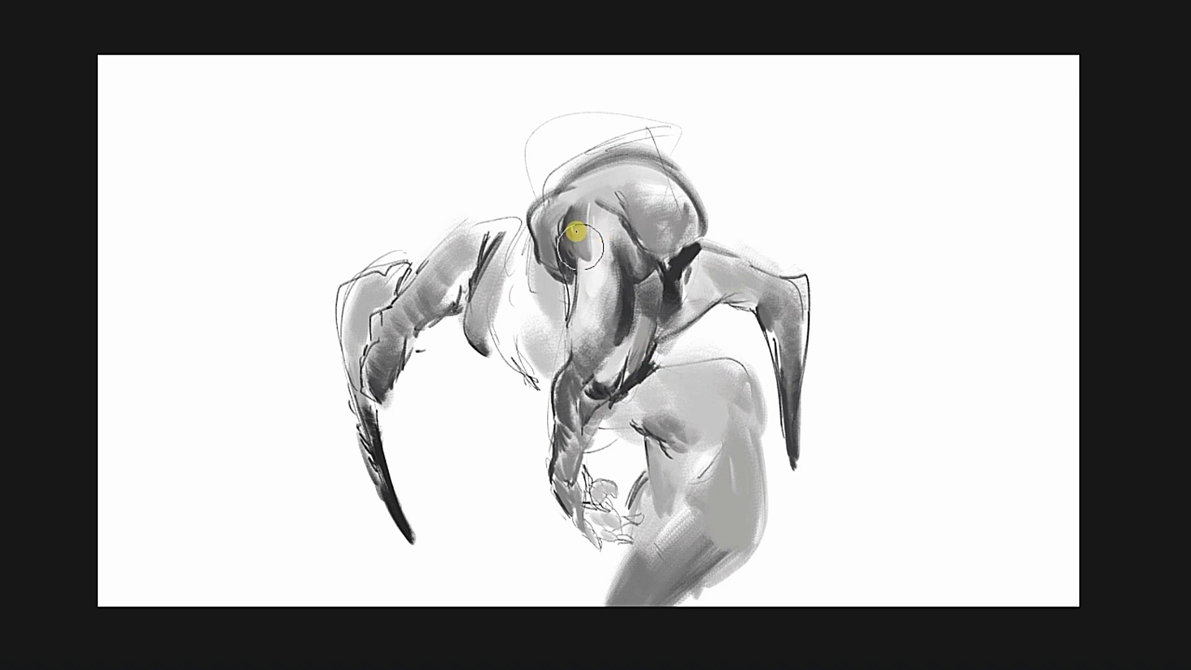
Blend mid-grey over the bright highlight so the central upper arm merges smoothly into the shoulder.
{"action": "left_click", "coordinate": [604, 232], "text": "alt"}
{"action": "mouse_move", "coordinate": [606, 214]}
{"action": "left_mouse_down"}
{"action": "mouse_move", "coordinate": [618, 239]}
{"action": "mouse_move", "coordinate": [645, 248]}
{"action": "mouse_move", "coordinate": [613, 261]}
{"action": "mouse_move", "coordinate": [645, 273]}
{"action": "left_mouse_up"}
{"action": "left_click", "coordinate": [580, 259], "text": "alt"}
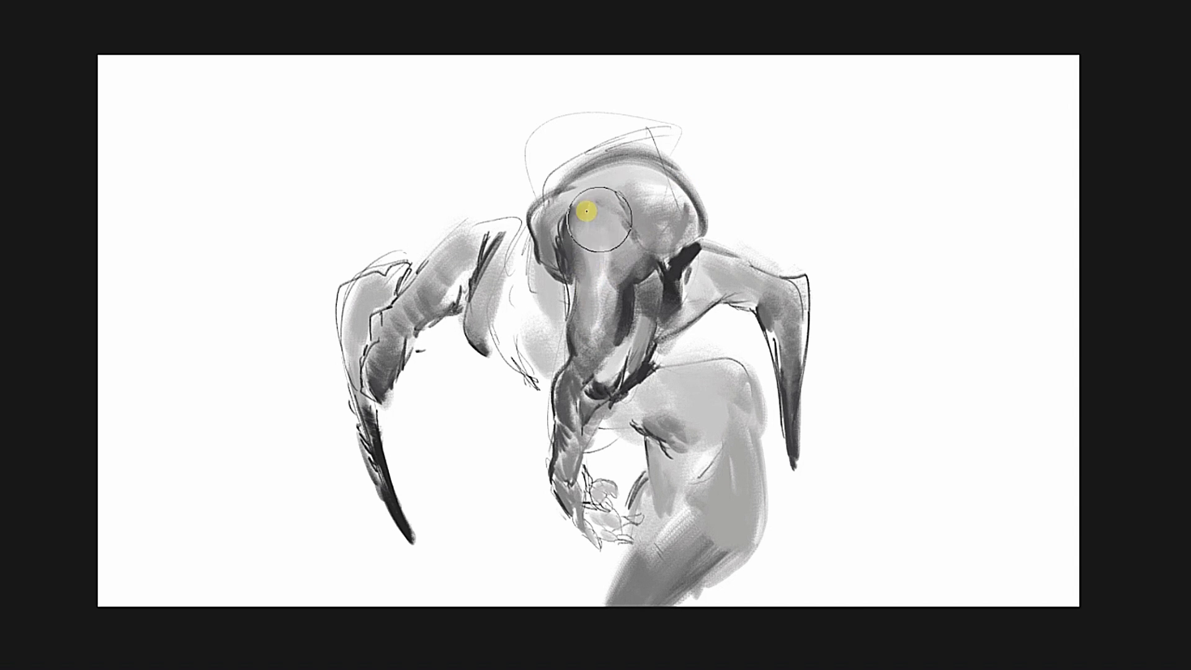
Add a spiky elbow form and banded shading to the large-clawed arm, widen its outer edge, and check it mirrored.
{"action": "mouse_move", "coordinate": [586, 212]}
{"action": "left_mouse_down"}
{"action": "mouse_move", "coordinate": [551, 247]}
{"action": "mouse_move", "coordinate": [498, 309]}
{"action": "mouse_move", "coordinate": [492, 343]}
{"action": "left_mouse_up"}
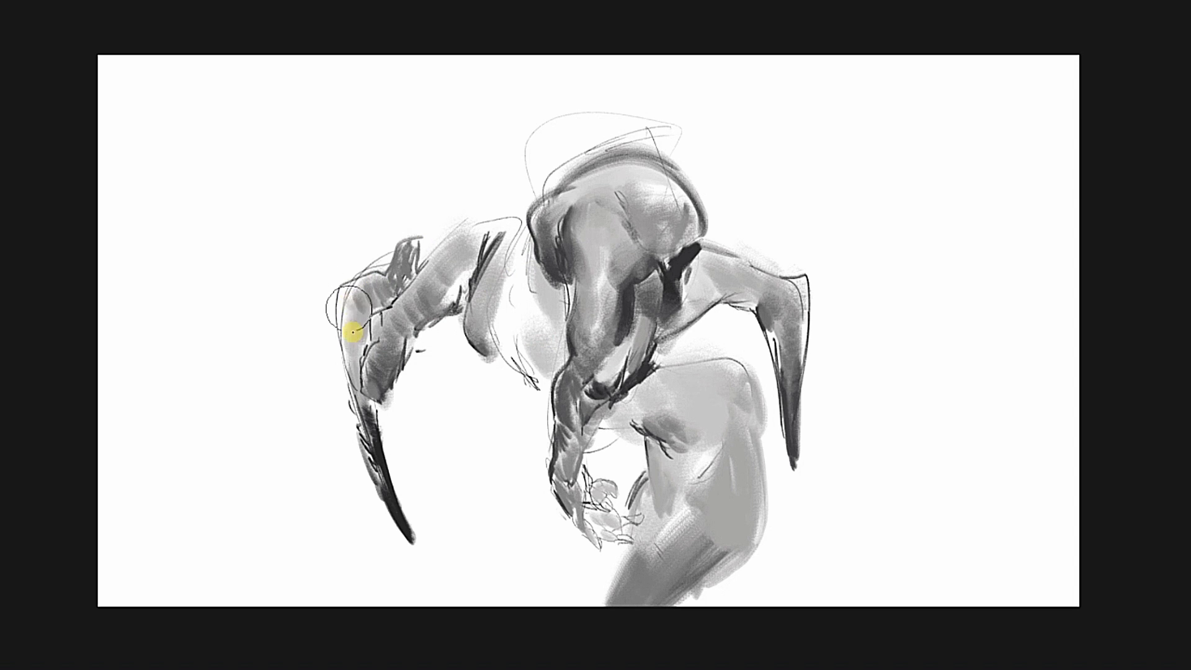
{"action": "mouse_move", "coordinate": [355, 389]}
{"action": "left_mouse_down"}
{"action": "mouse_move", "coordinate": [328, 301]}
{"action": "mouse_move", "coordinate": [358, 361]}
{"action": "left_mouse_up"}
{"action": "key", "text": "m"}
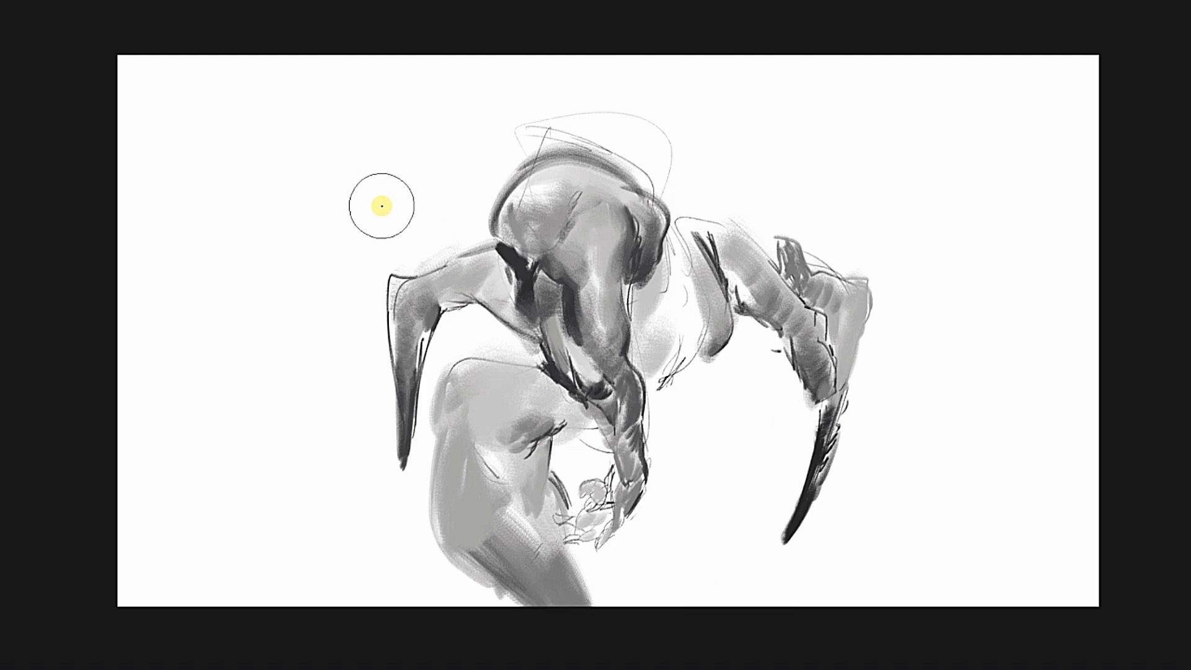
{"action": "key", "text": "m"}
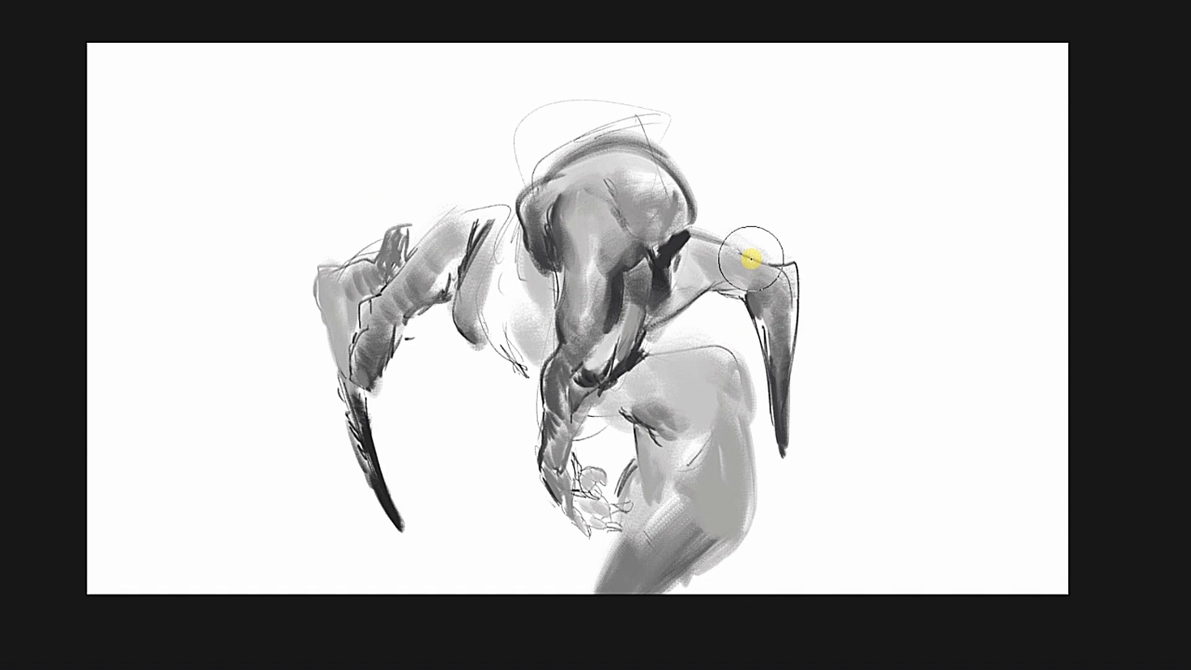
Deepen the black shadow in the far armpit, refine the upper-arm shading, and add dark marks along the lower torso.
{"action": "left_click_drag", "start_coordinate": [745, 354], "coordinate": [598, 379]}
{"action": "left_click_drag", "start_coordinate": [637, 213], "coordinate": [627, 210]}
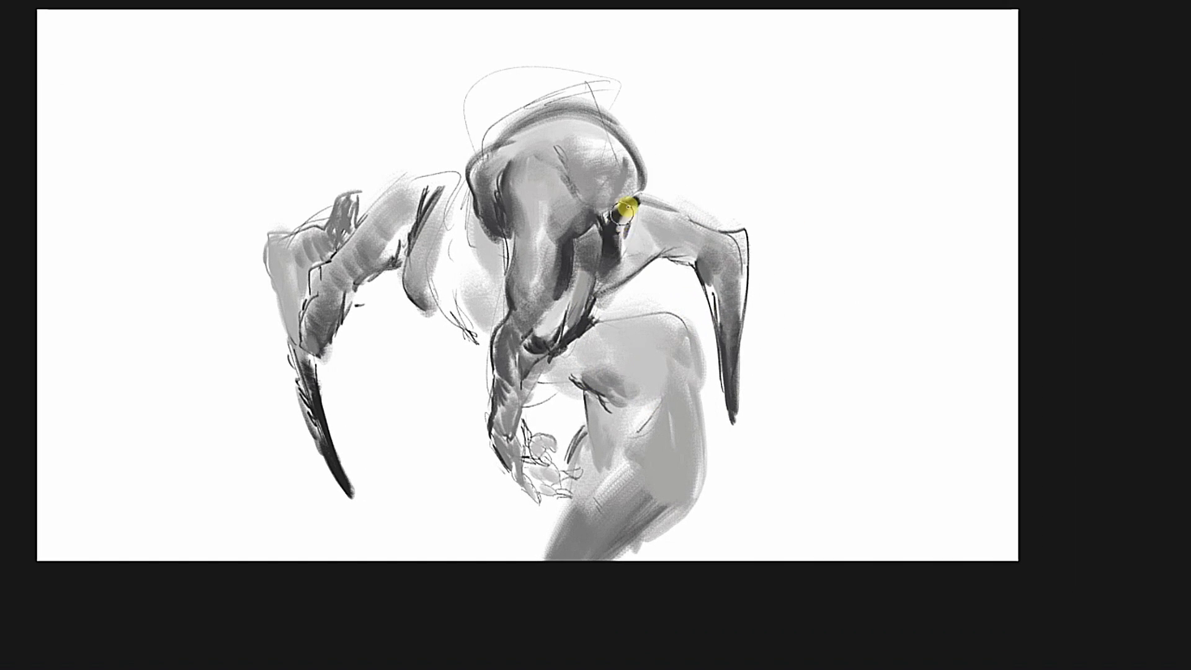
{"action": "left_click", "coordinate": [521, 236], "text": "alt"}
{"action": "left_click_drag", "start_coordinate": [542, 201], "coordinate": [547, 230]}
{"action": "left_click", "coordinate": [625, 218], "text": "alt"}
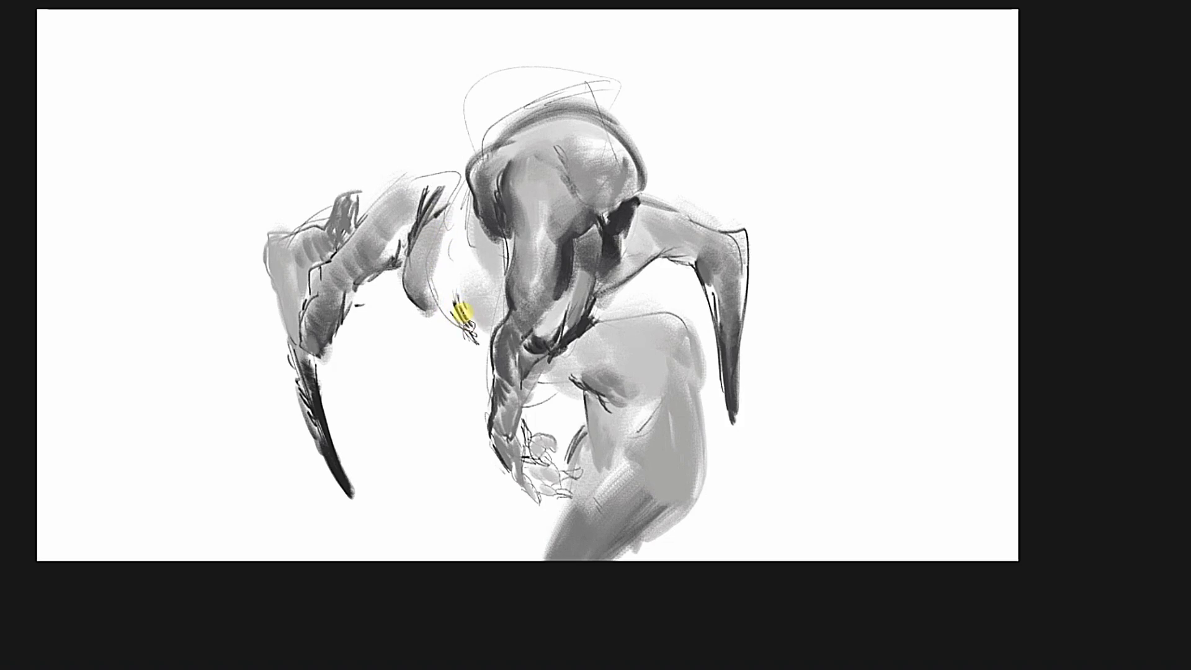
{"action": "left_click", "coordinate": [465, 285], "text": "alt"}
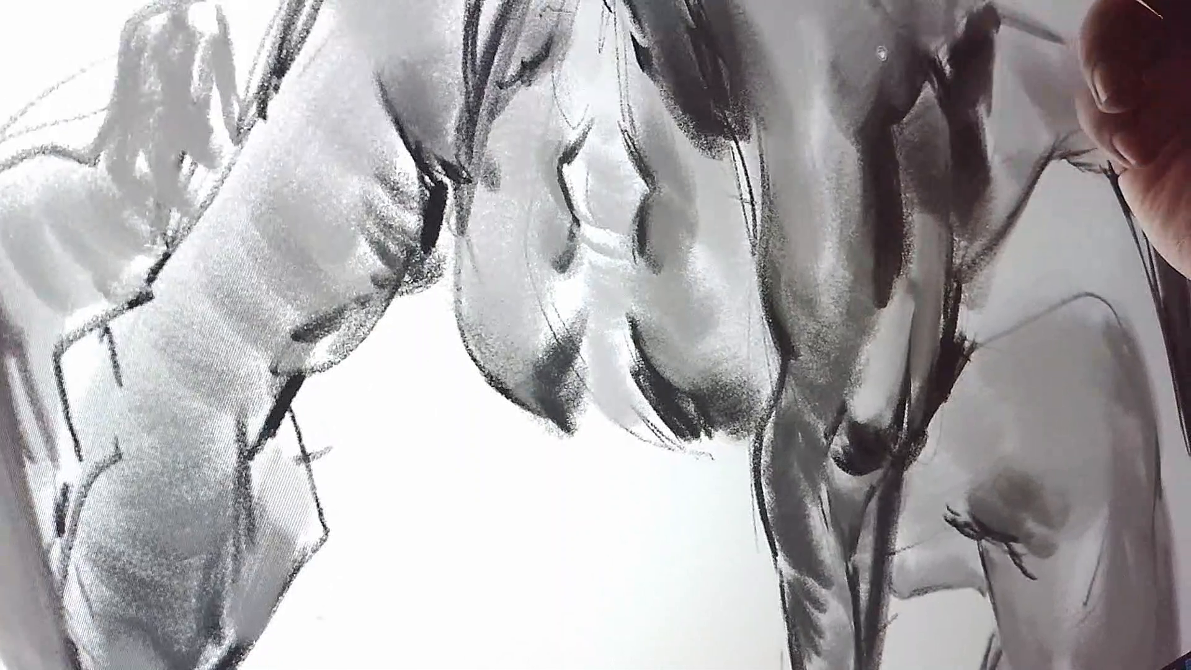
{"action": "left_click_drag", "start_coordinate": [881, 53], "coordinate": [866, 188]}
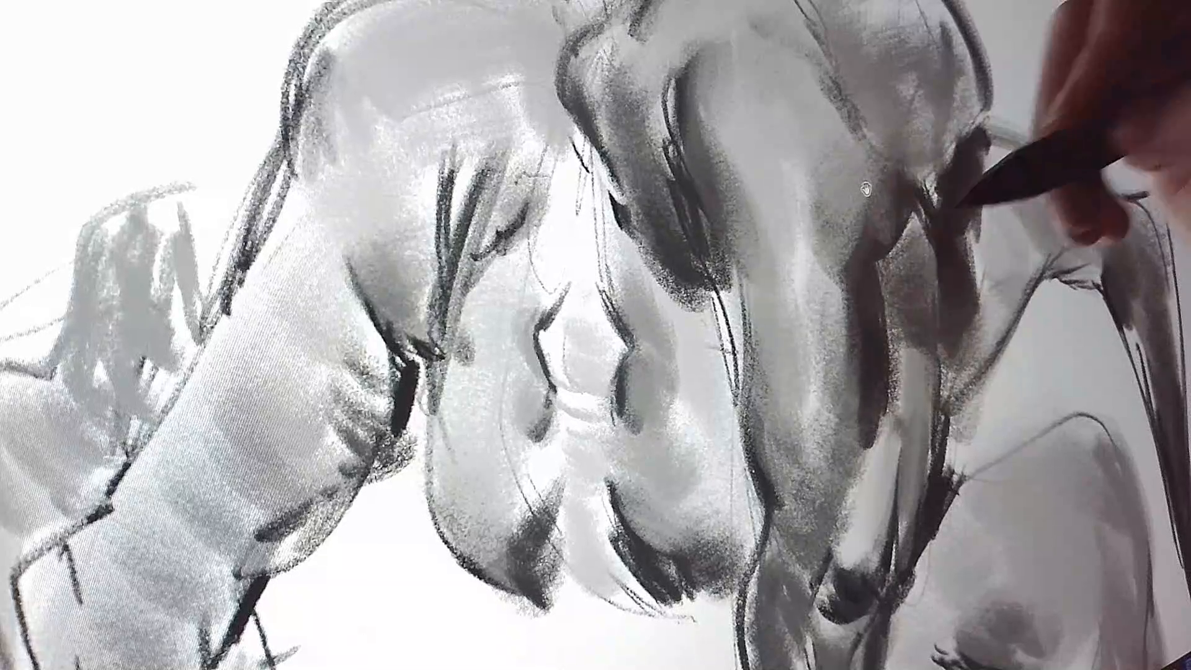
{"action": "left_click_drag", "start_coordinate": [932, 501], "coordinate": [849, 140]}
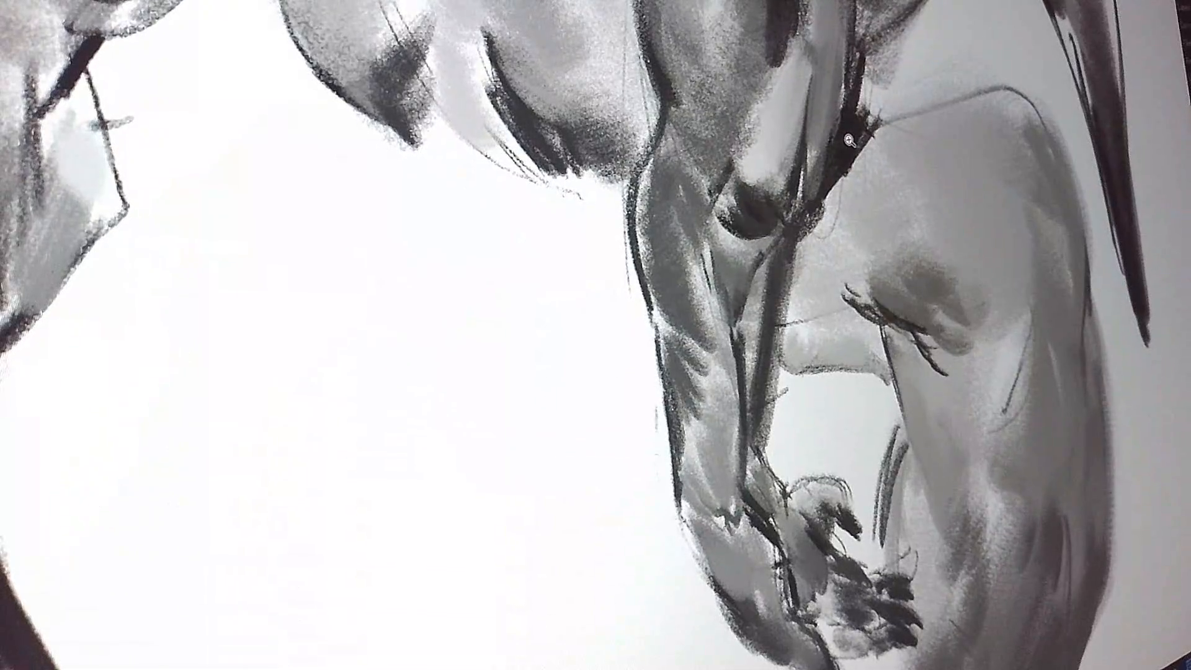
{"action": "mouse_move", "coordinate": [878, 183]}
{"action": "left_mouse_down"}
{"action": "mouse_move", "coordinate": [829, 23]}
{"action": "mouse_move", "coordinate": [903, 200]}
{"action": "mouse_move", "coordinate": [968, 434]}
{"action": "left_mouse_up"}
{"action": "key", "text": "ctrl+minus"}
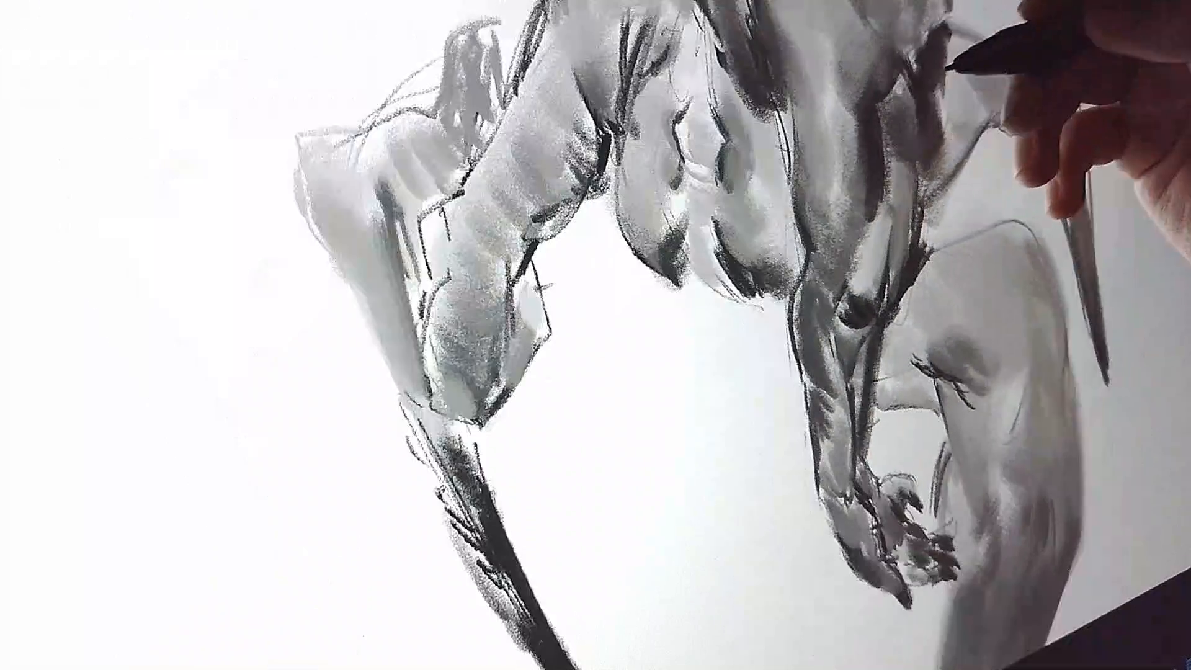
{"action": "left_click_drag", "start_coordinate": [949, 67], "coordinate": [893, 134]}
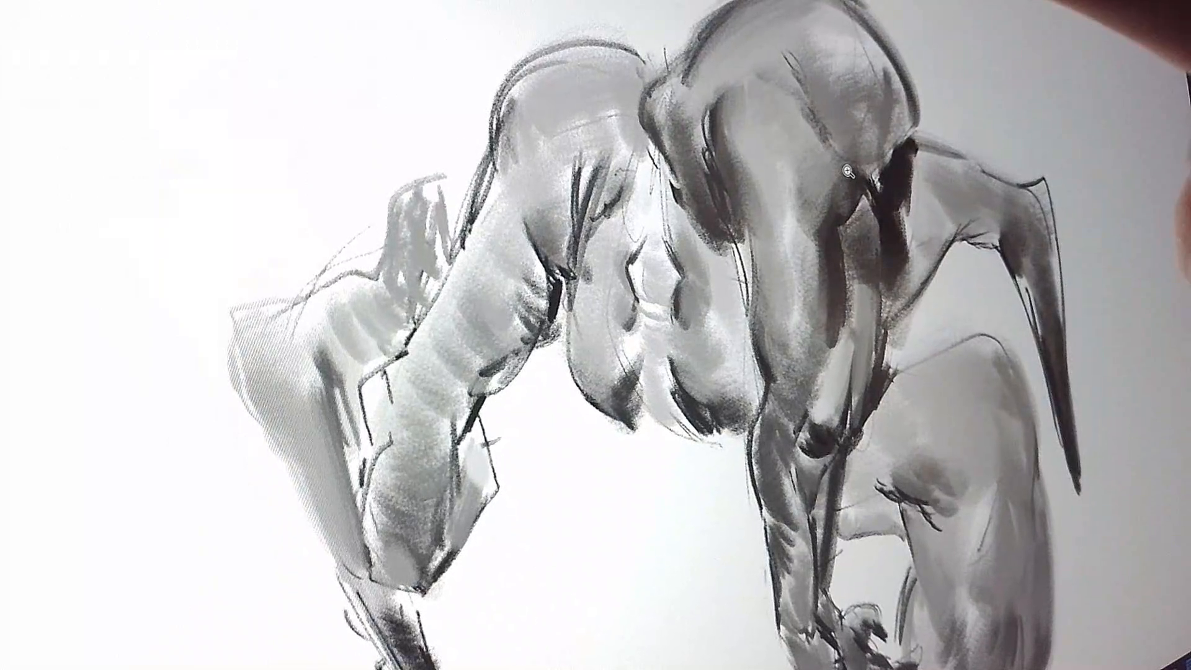